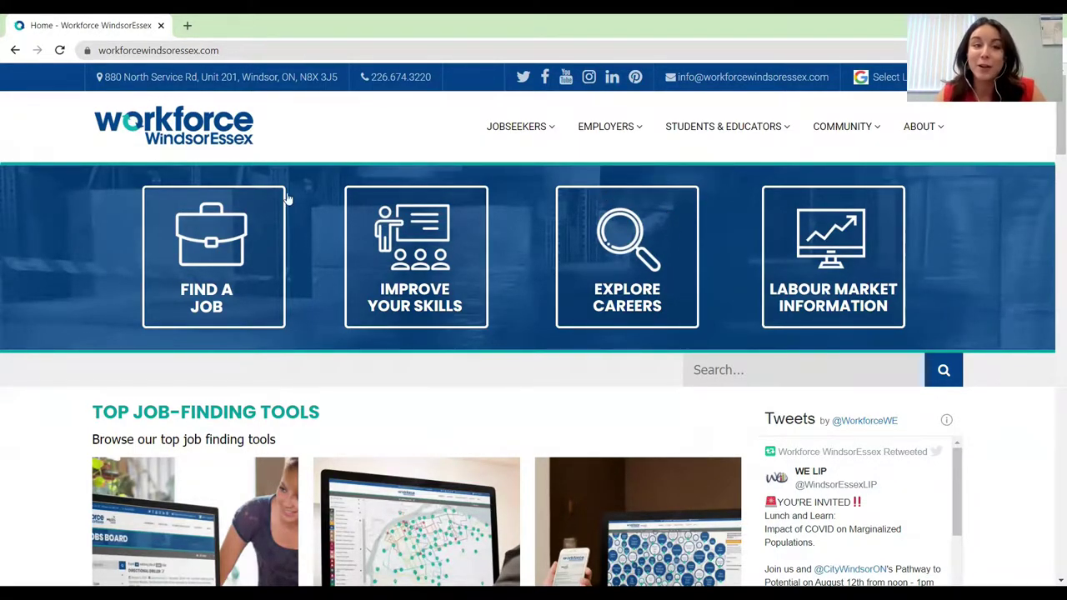
Load the Workforce WindsorEssex portal page by appending 'portal' to the web address.
drag(240, 76, 224, 46)
click(234, 46)
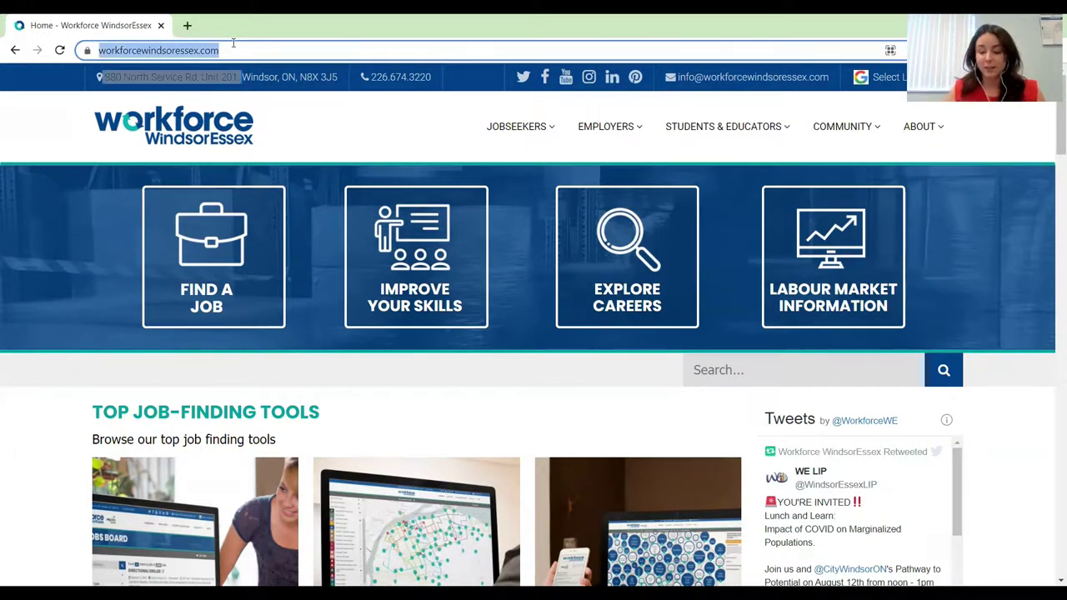
key(End)
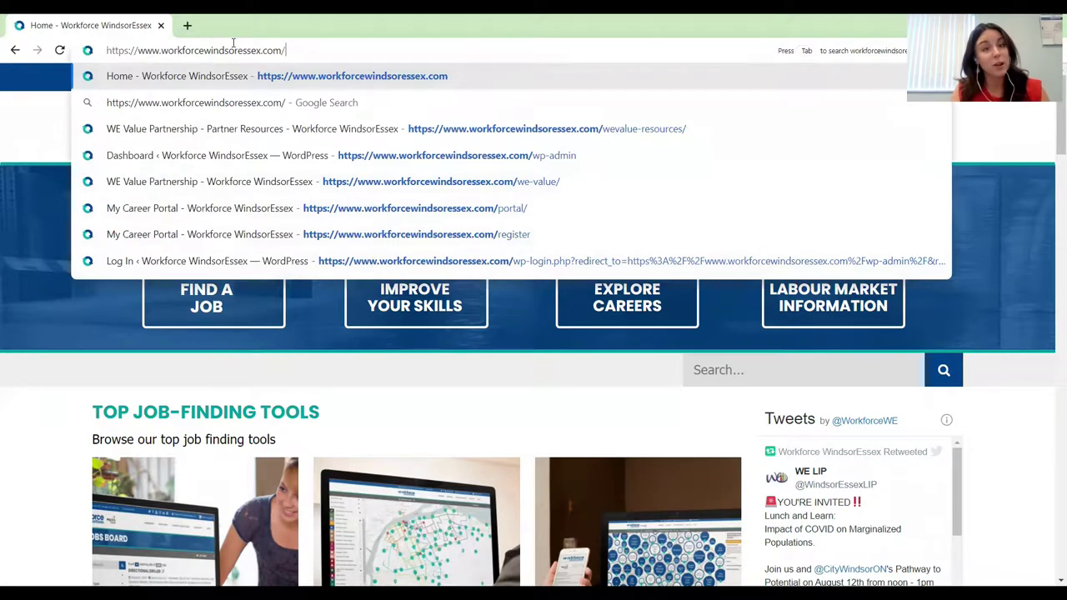
text(portal)
key(Return)
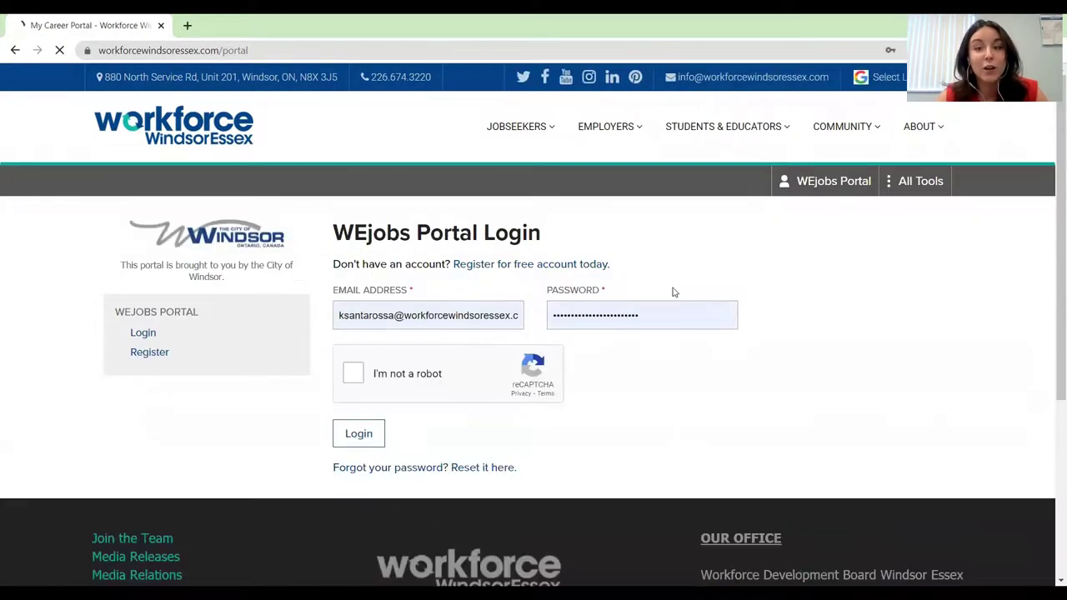
Open the WEjobs Portal login page after a brief look at the job board listings.
click(800, 180)
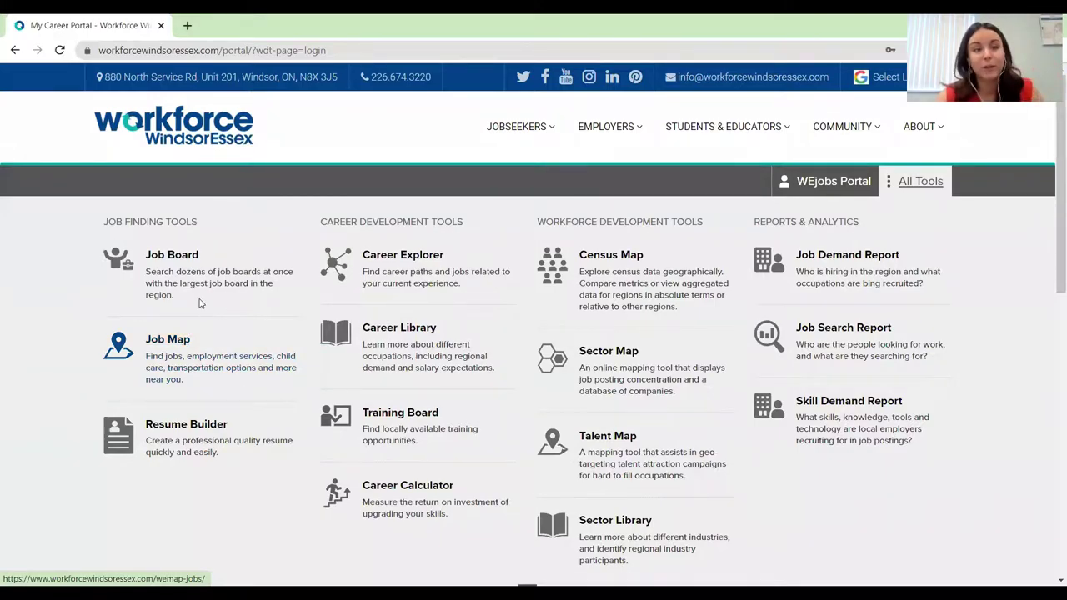
click(200, 302)
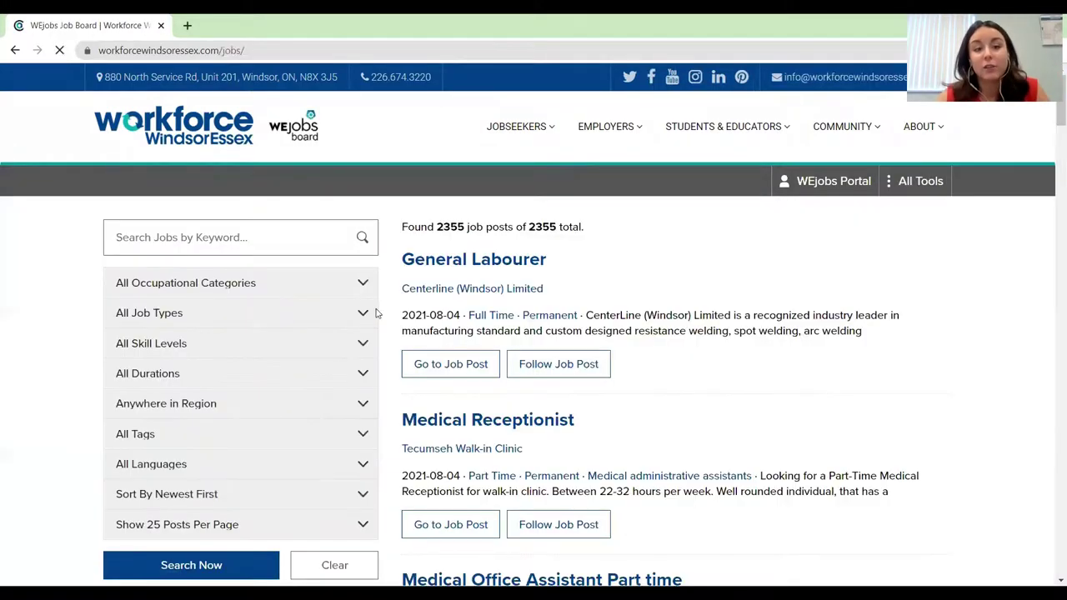
click(834, 181)
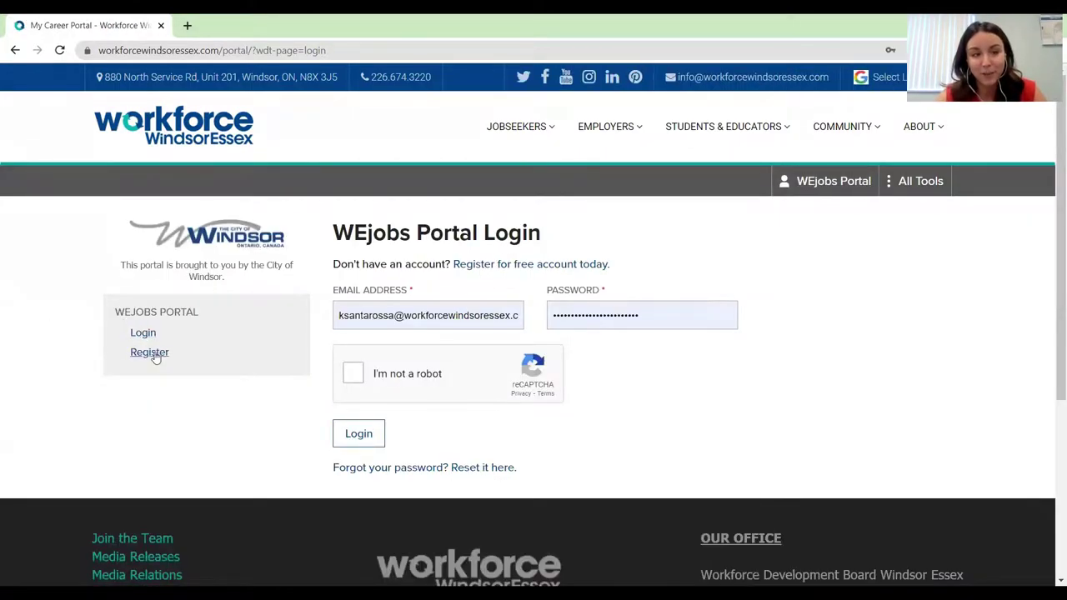
Open the portal registration form from the sidebar and scroll through its fields.
click(150, 352)
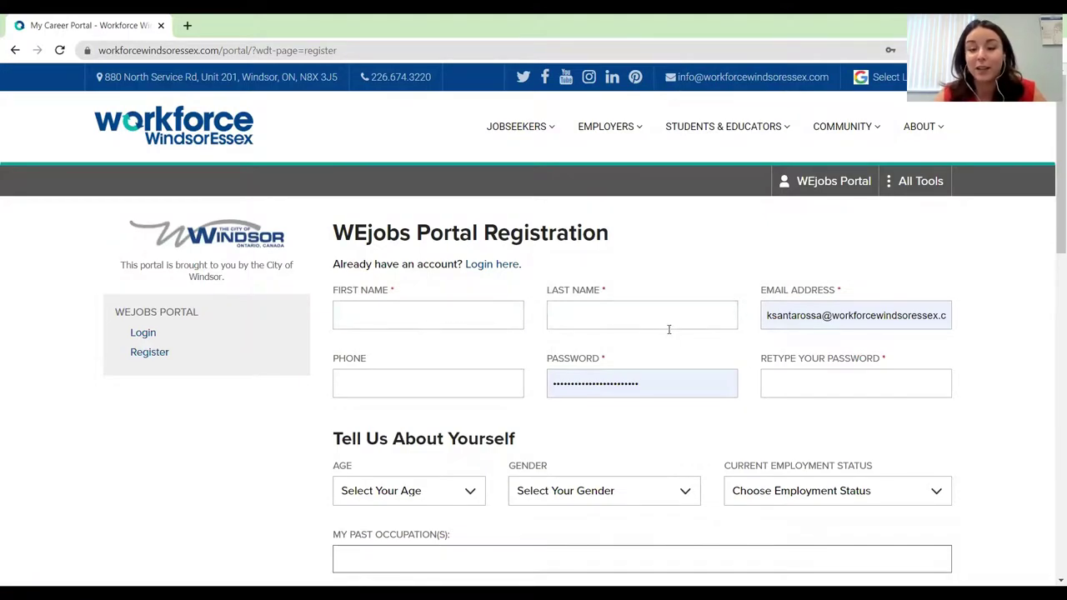
scroll(897, 376, down, 4)
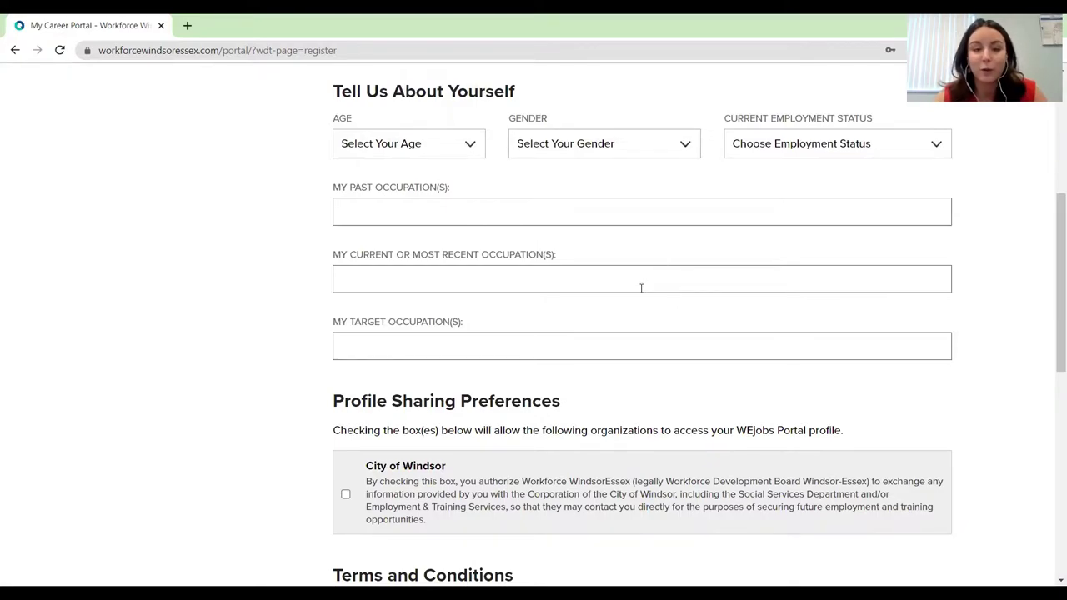
scroll(641, 289, down, 2)
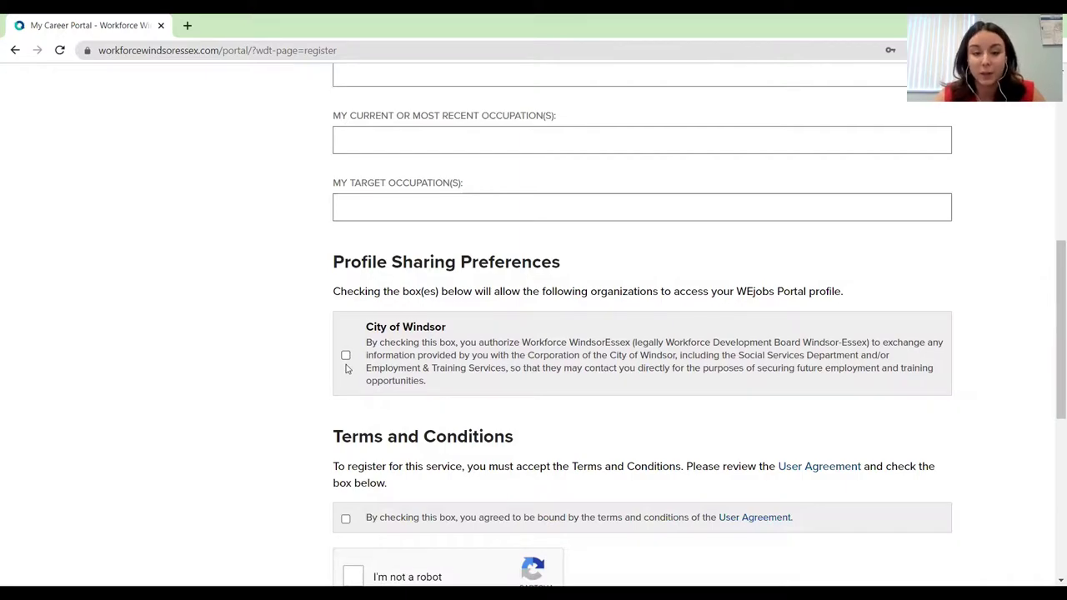
scroll(346, 367, down, 2)
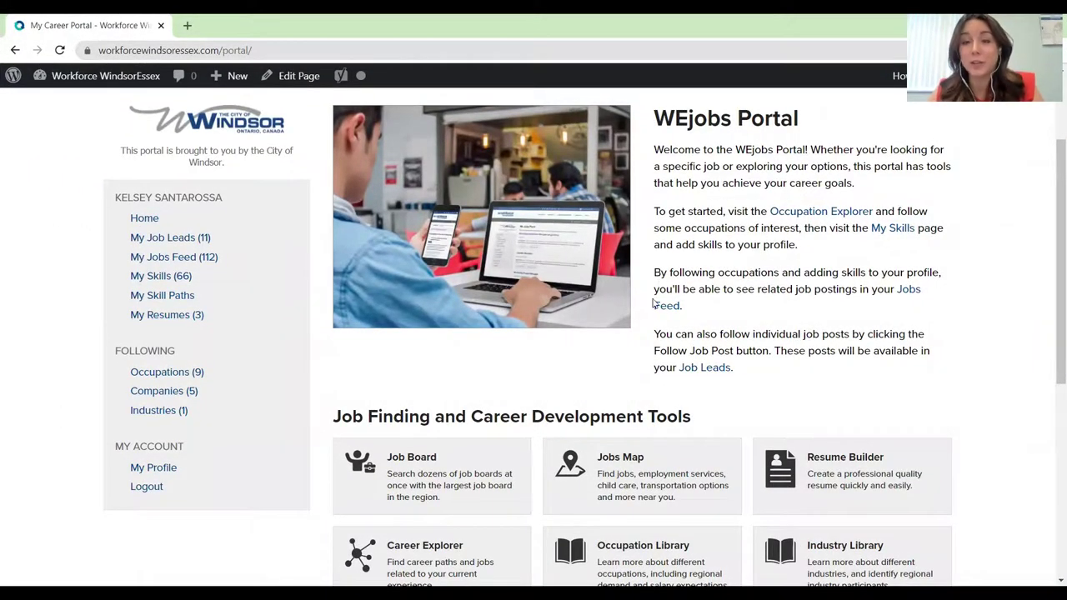
Review the profile's past, current and target occupations and save the profile changes.
click(160, 467)
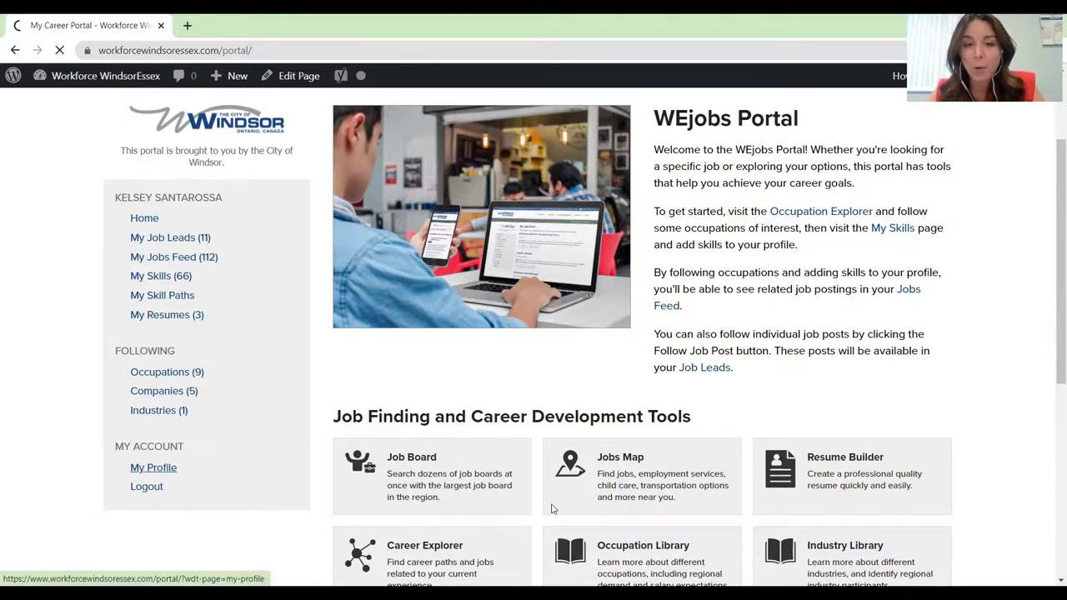
scroll(769, 434, down, 1)
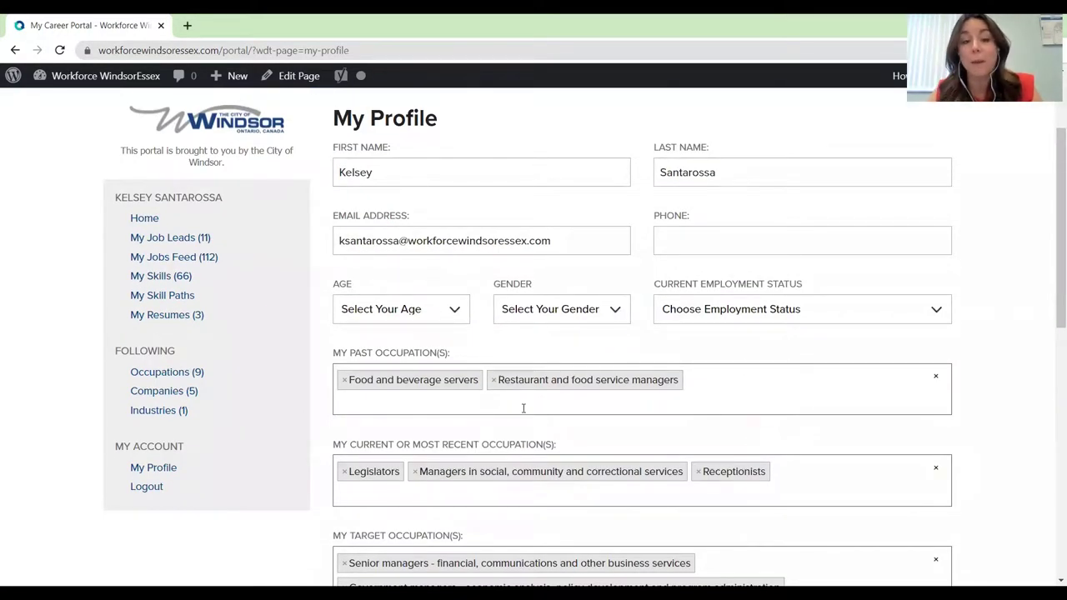
scroll(744, 454, down, 2)
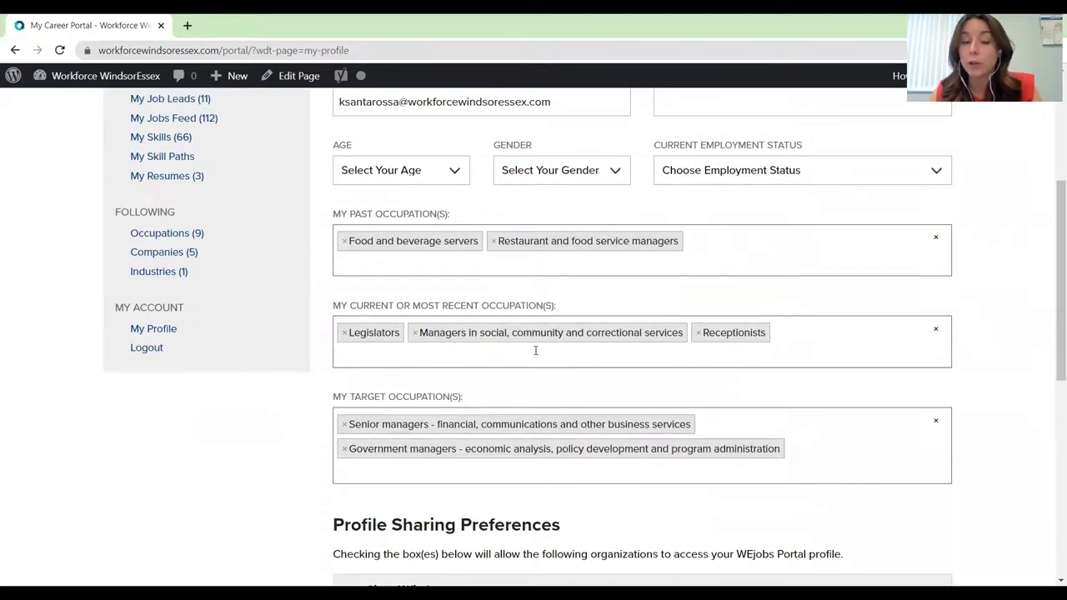
scroll(535, 350, down, 2)
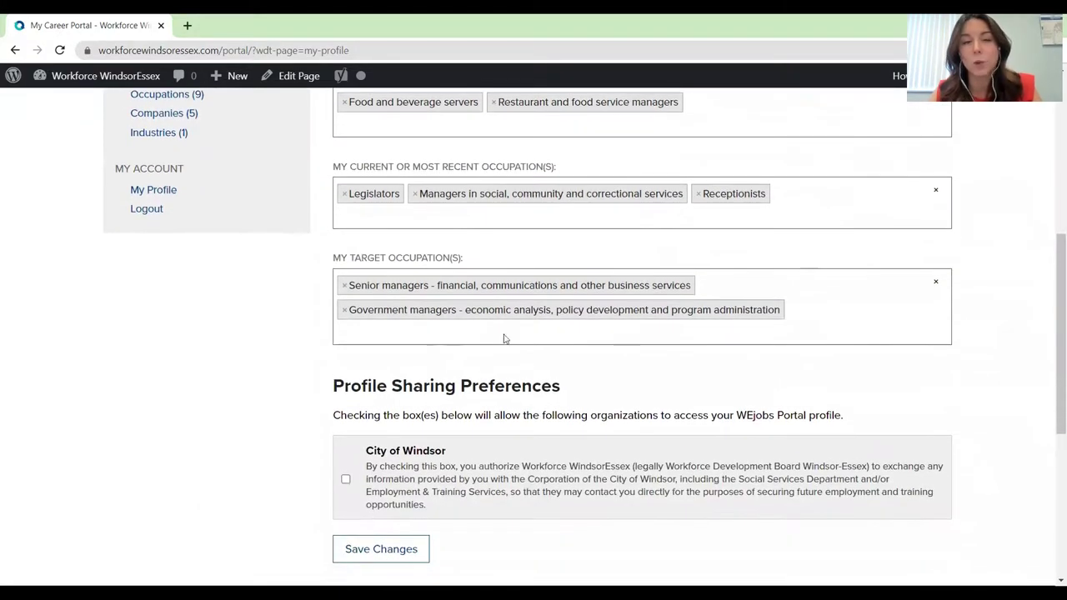
scroll(443, 381, down, 3)
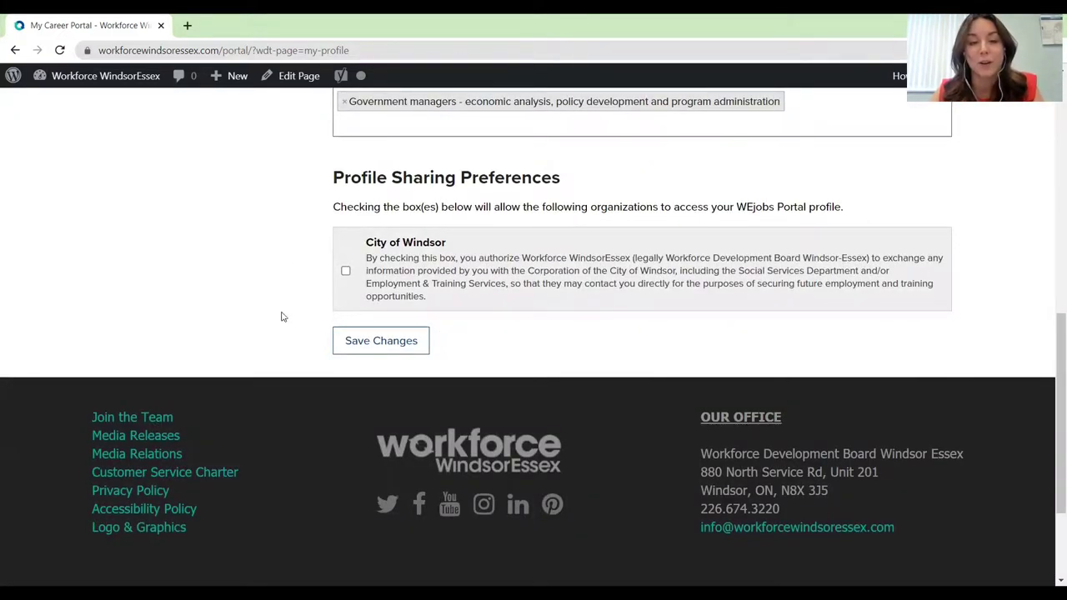
scroll(236, 302, up, 3)
click(365, 565)
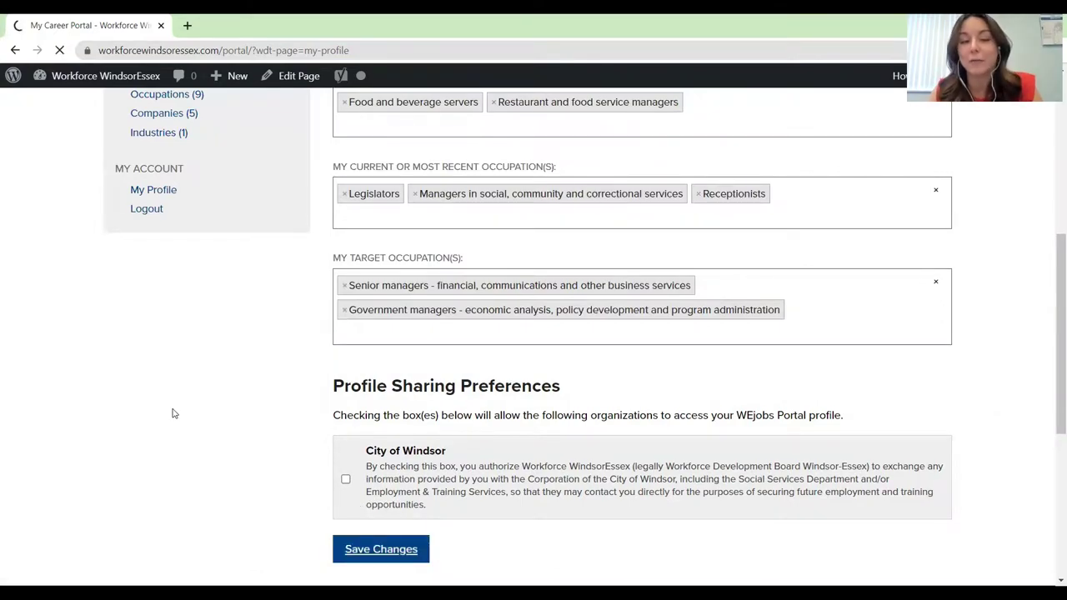
scroll(246, 464, down, 3)
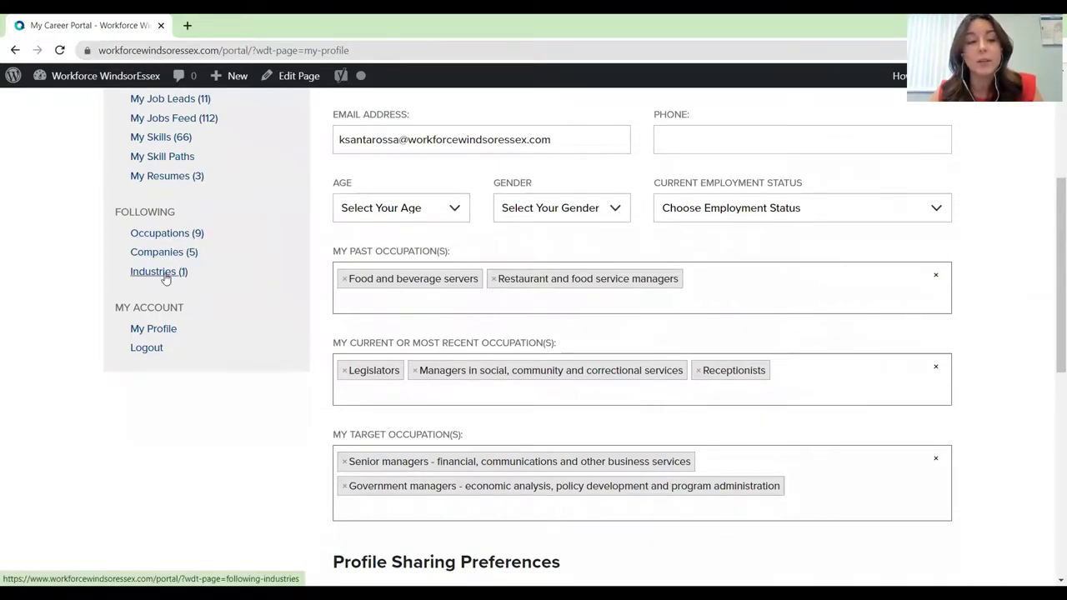
Follow occupation 0124 Advertising, marketing and public relations managers from Explore Occupations.
click(177, 240)
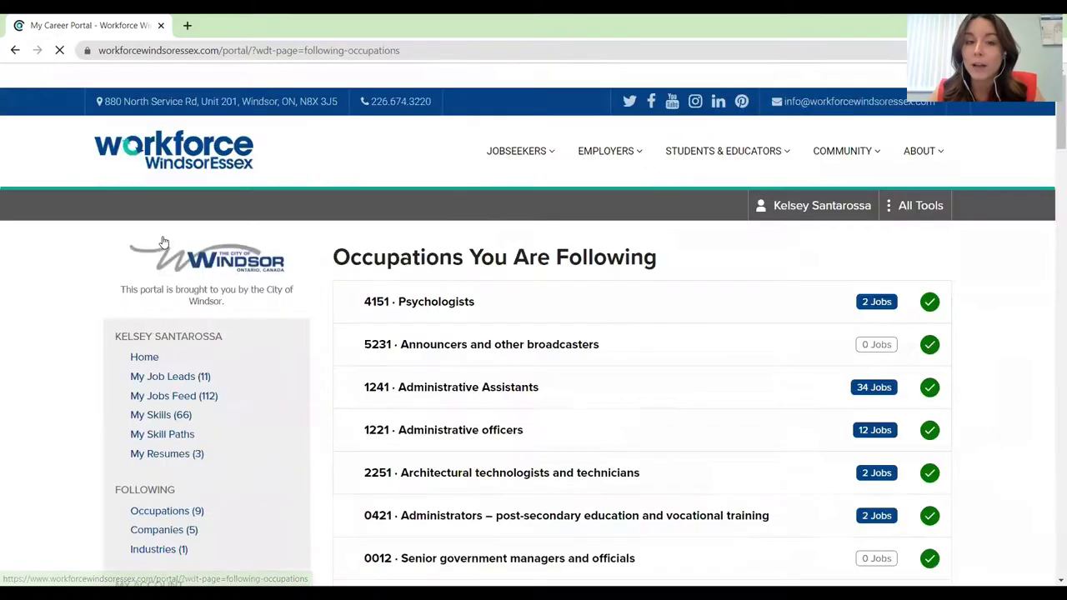
scroll(700, 338, down, 4)
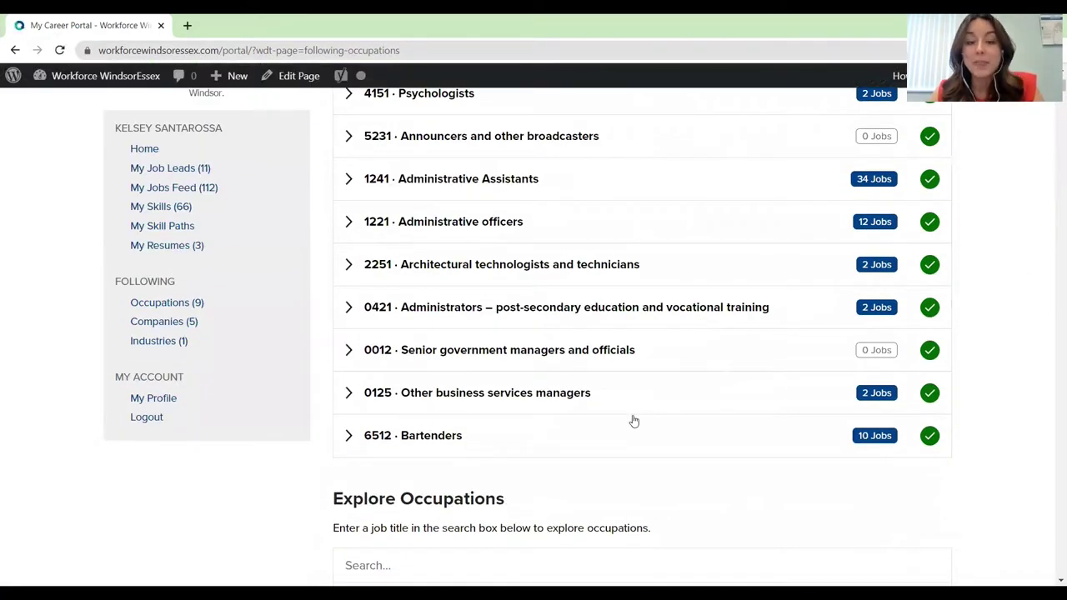
scroll(633, 422, down, 4)
scroll(426, 318, down, 3)
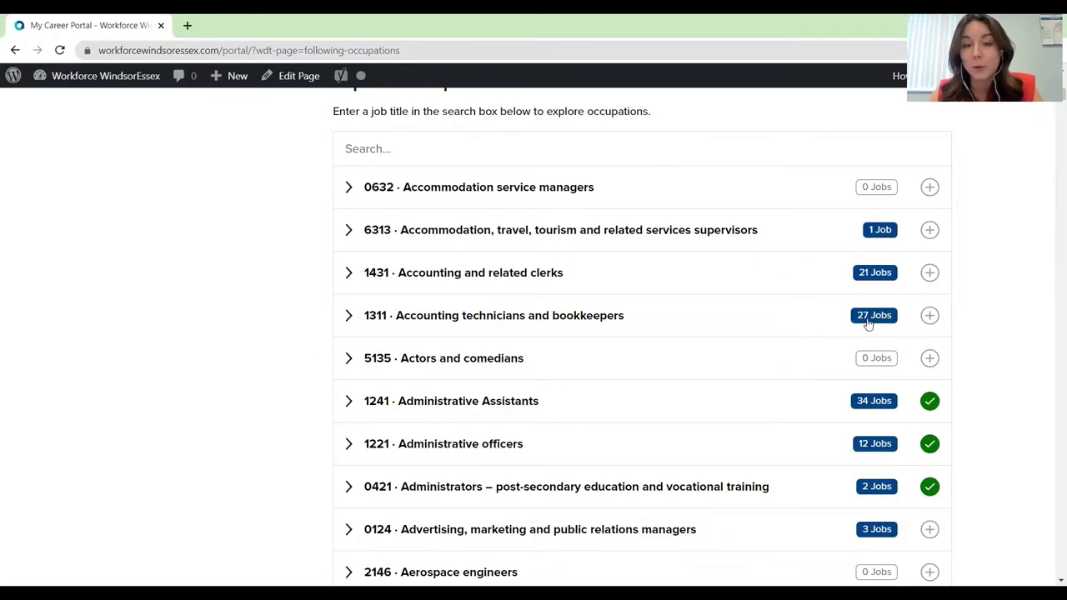
scroll(868, 323, down, 2)
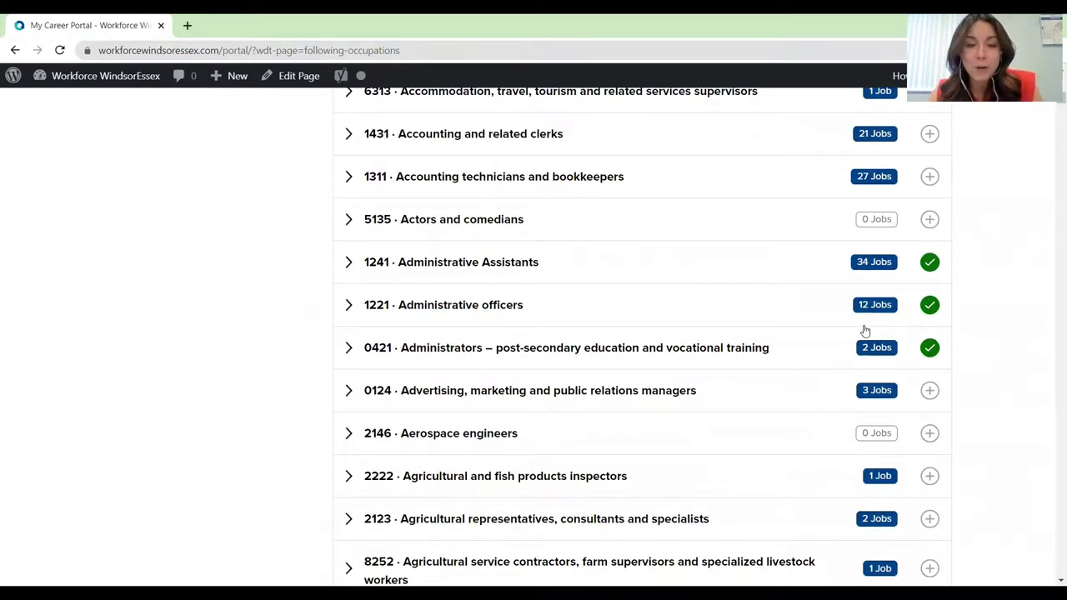
scroll(865, 331, down, 2)
scroll(826, 369, up, 1)
scroll(828, 370, up, 1)
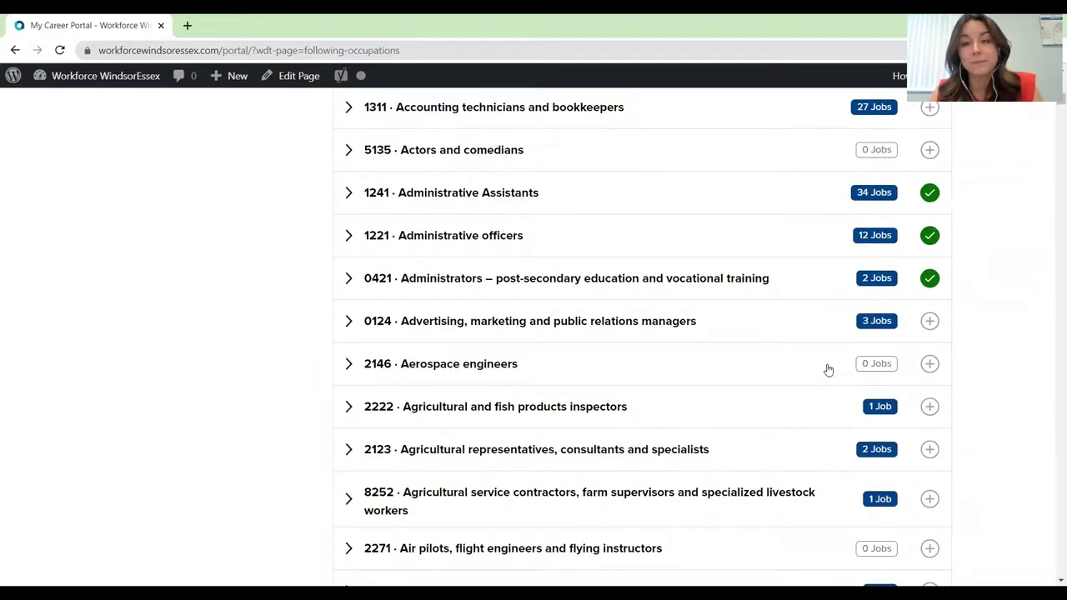
click(927, 327)
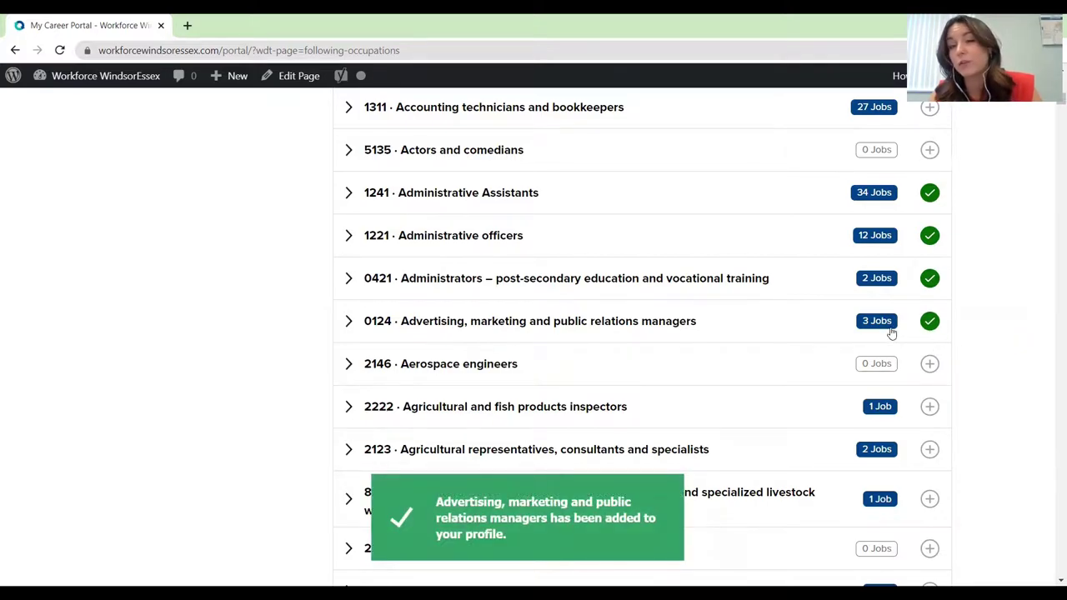
scroll(875, 336, up, 1)
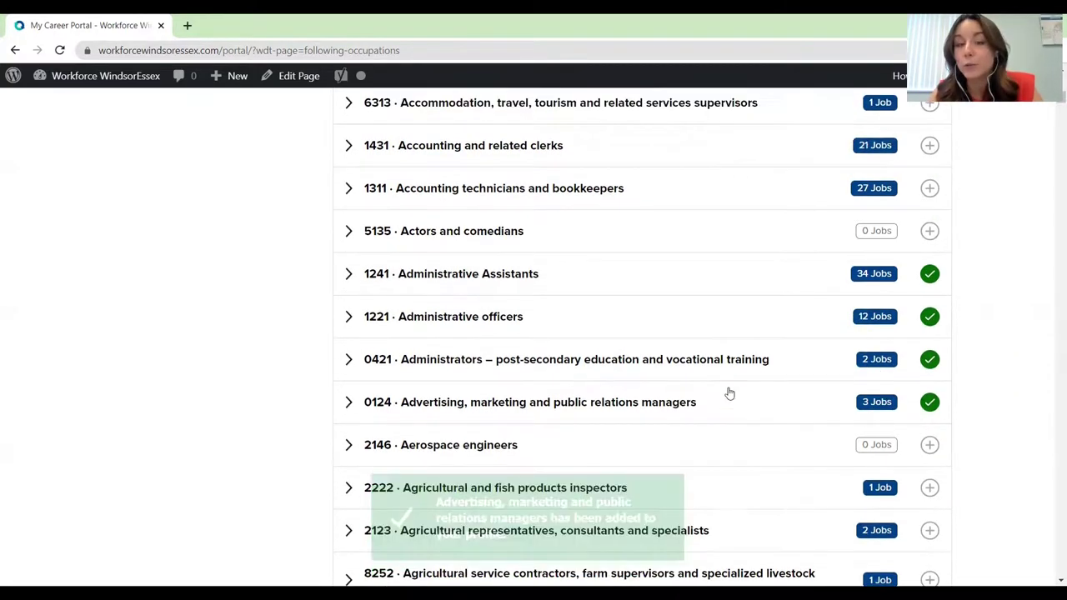
scroll(729, 394, up, 7)
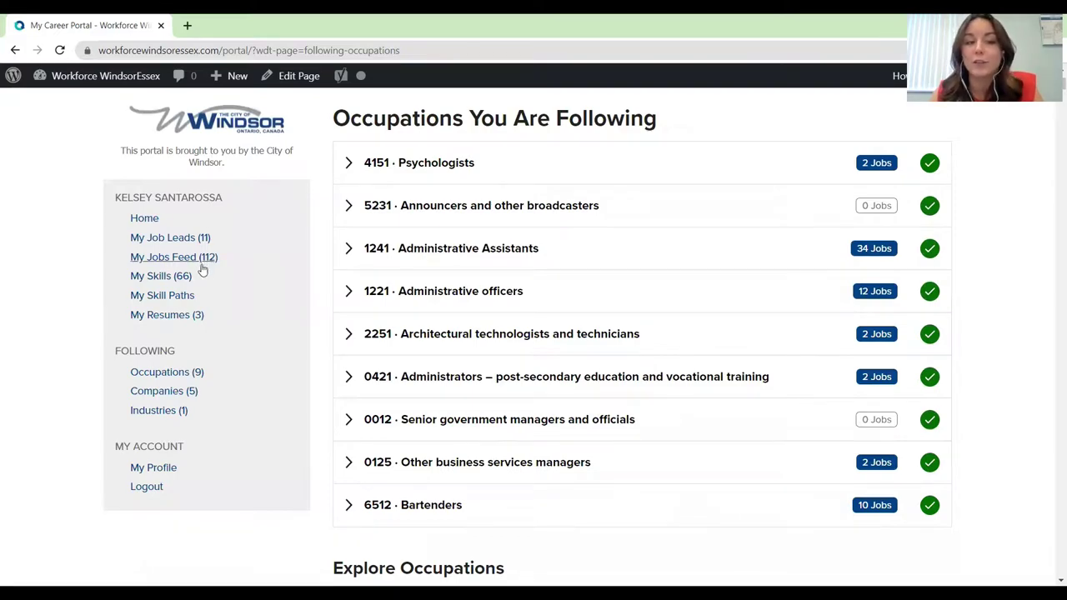
Follow The Corporation of the City of Windsor from the Explore Companies list.
click(173, 397)
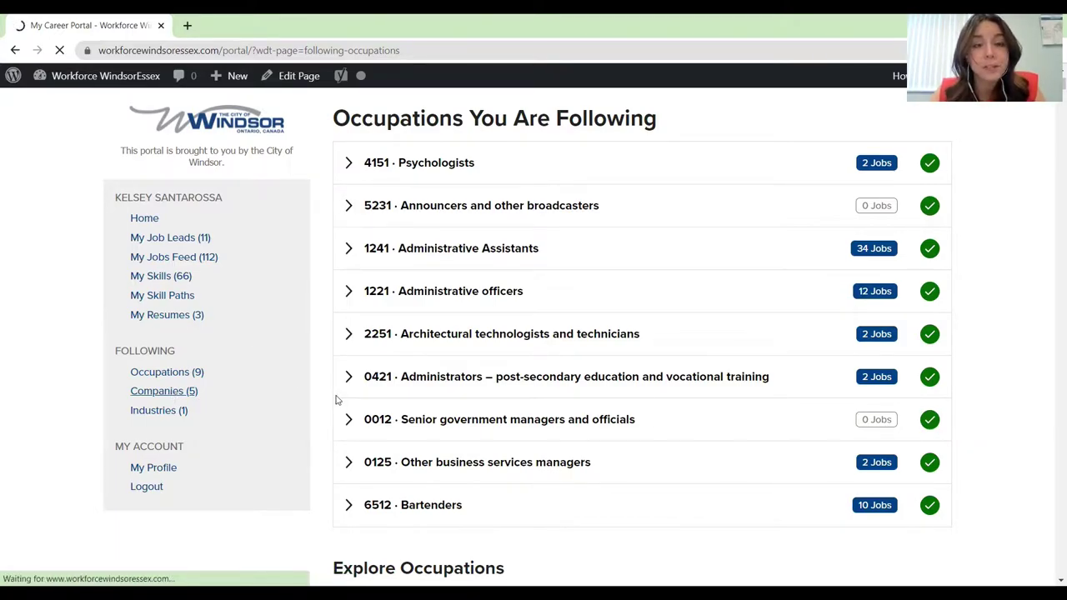
scroll(567, 375, down, 6)
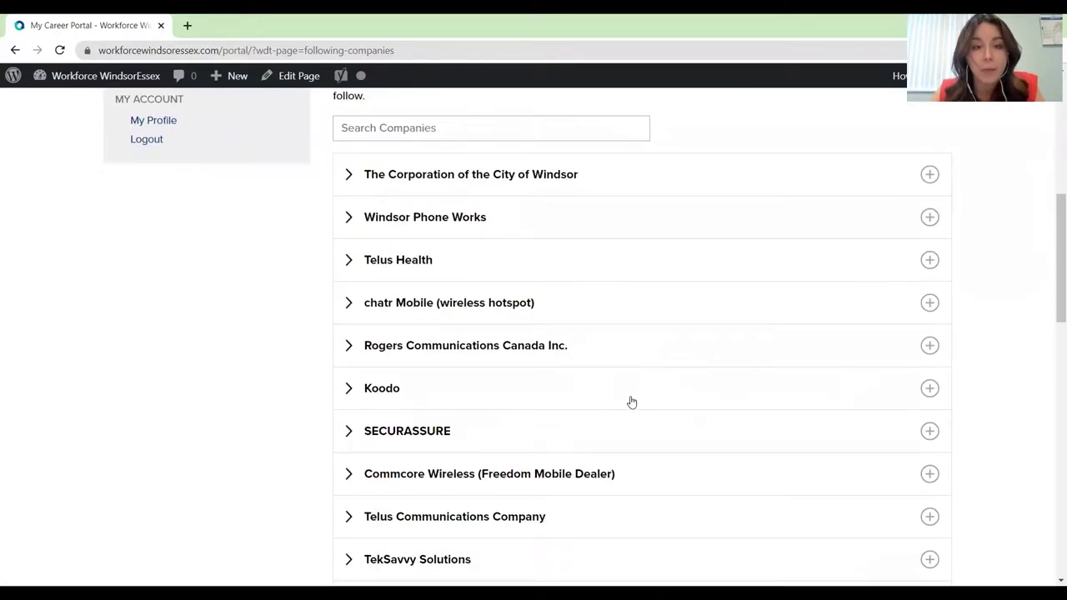
scroll(634, 204, up, 1)
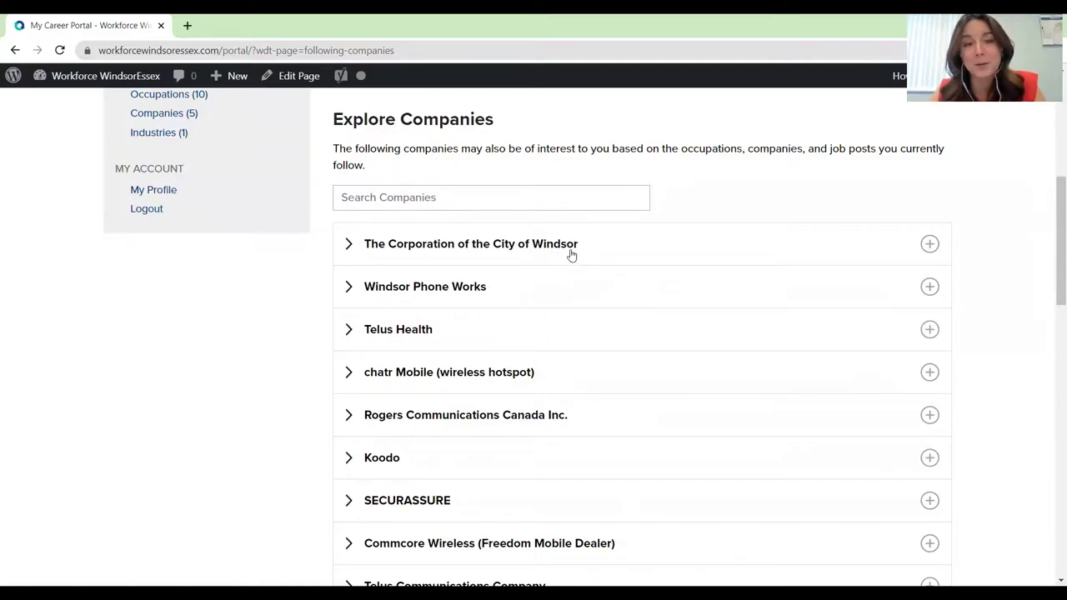
click(922, 249)
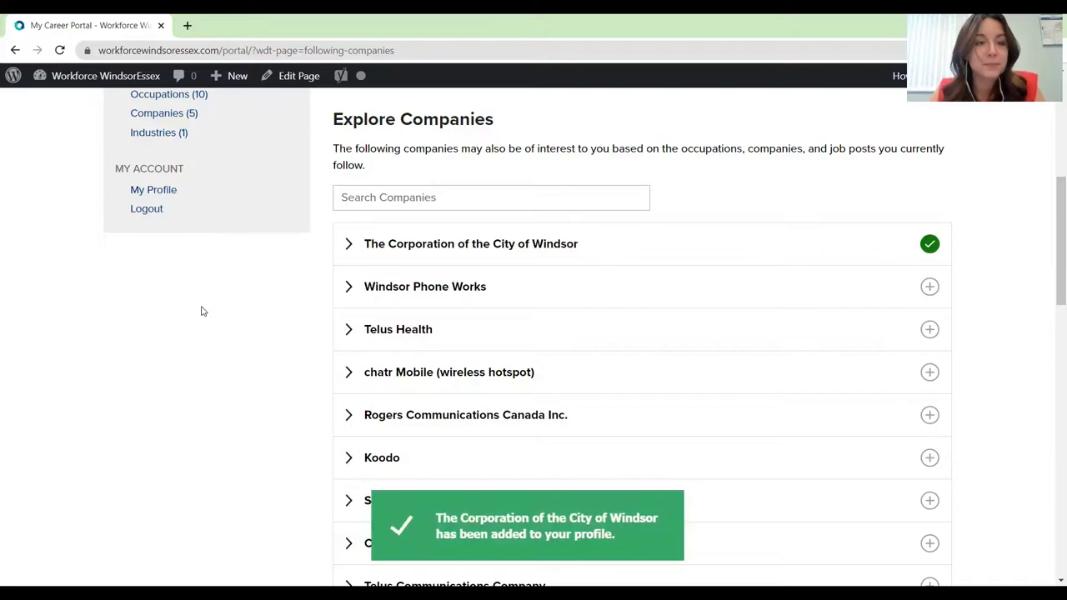
scroll(198, 310, up, 3)
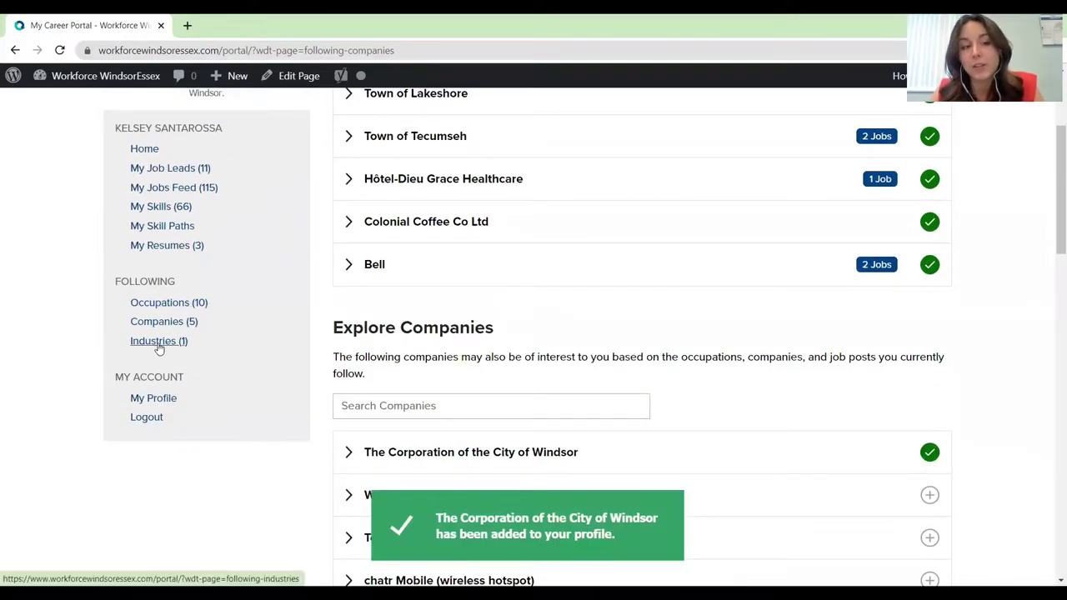
Search industries for 'public' and follow 911910 Other federal government public administration.
click(158, 346)
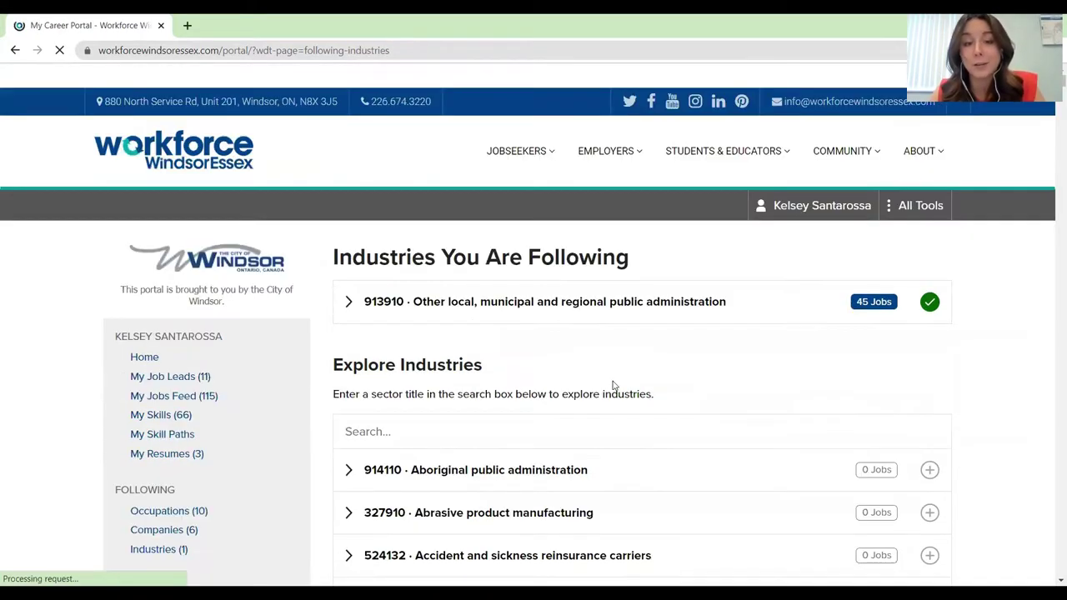
click(529, 431)
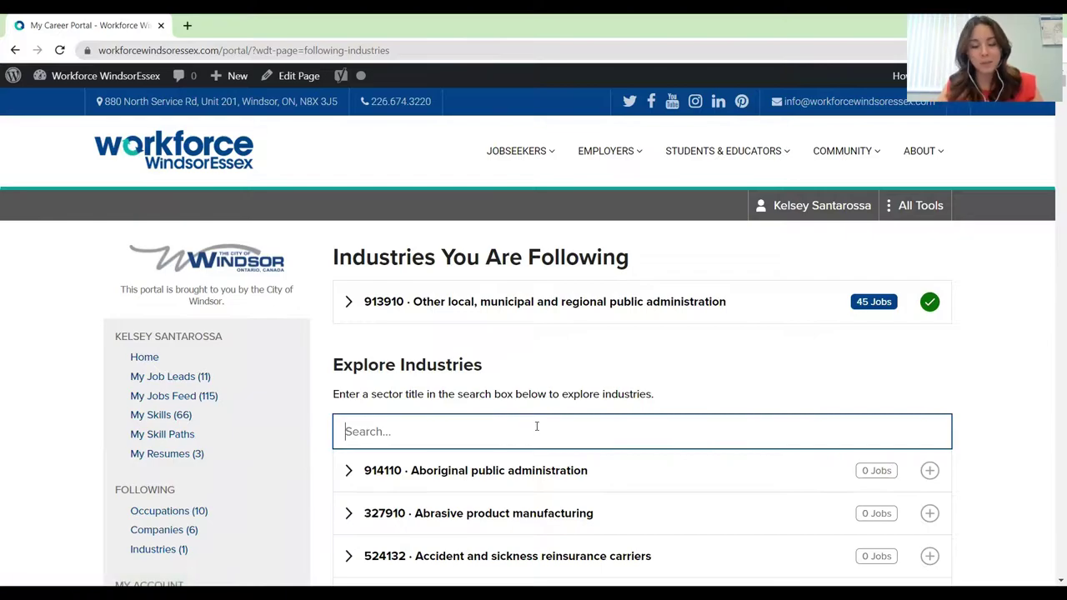
text(public admin)
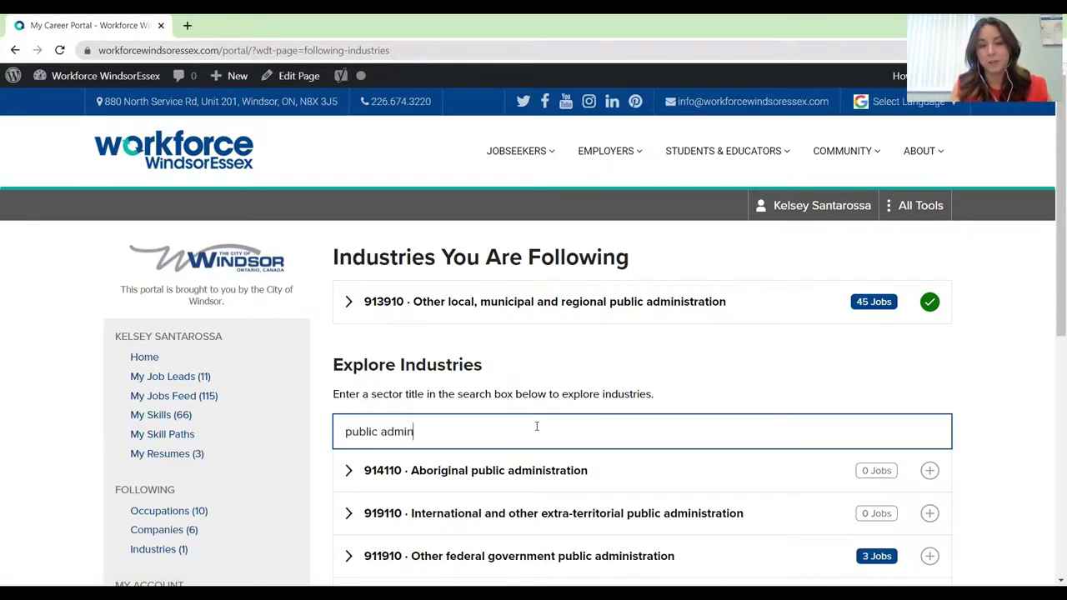
scroll(676, 478, down, 2)
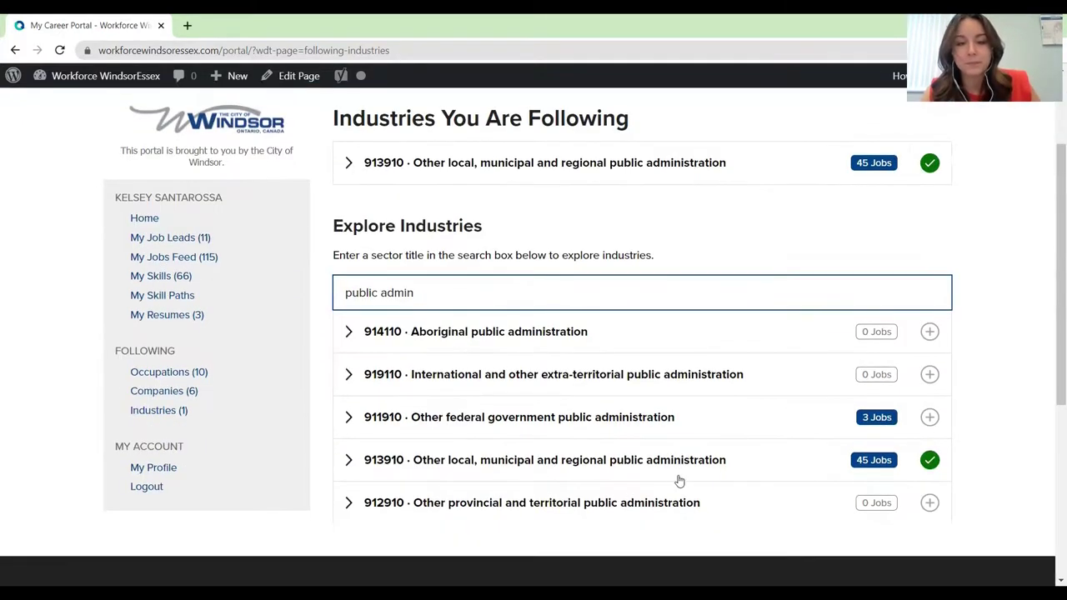
click(929, 418)
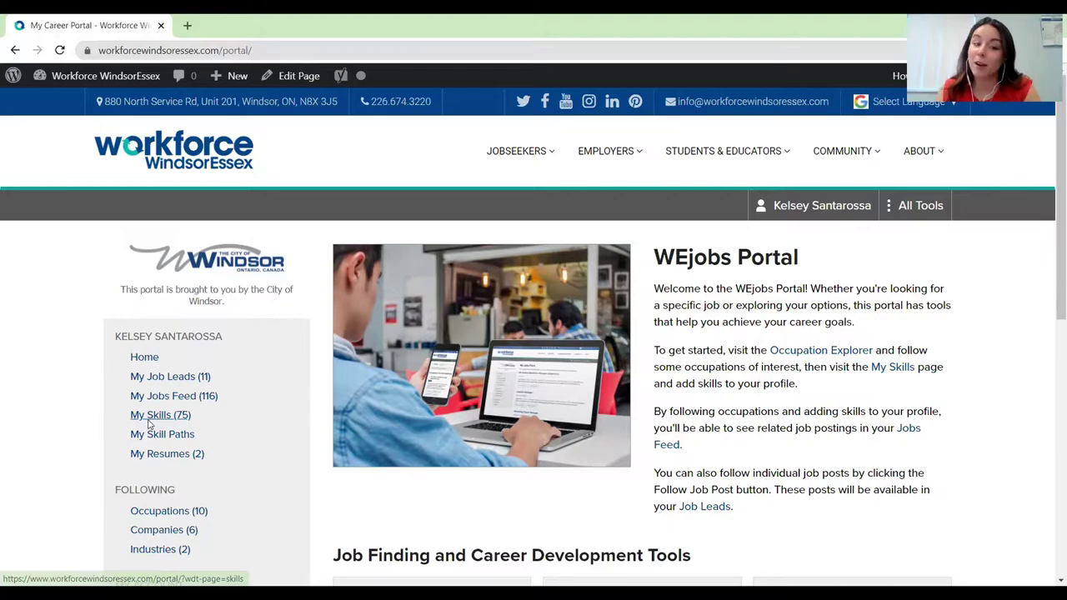
Add Marketing Strategies from the suggested skills on the My Skills page.
click(148, 421)
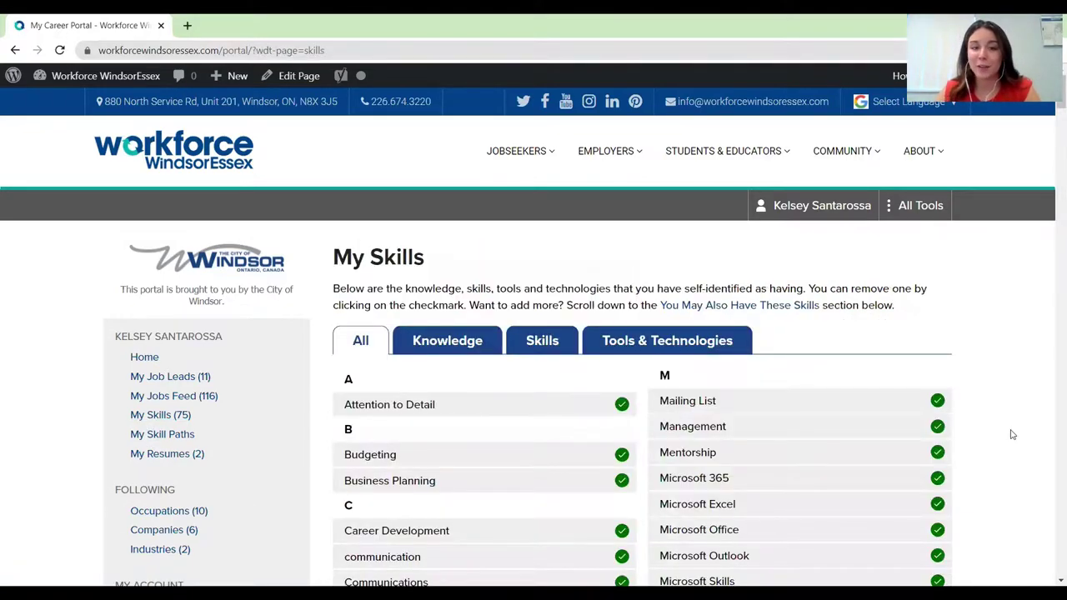
scroll(1007, 438, down, 2)
scroll(1017, 433, down, 1)
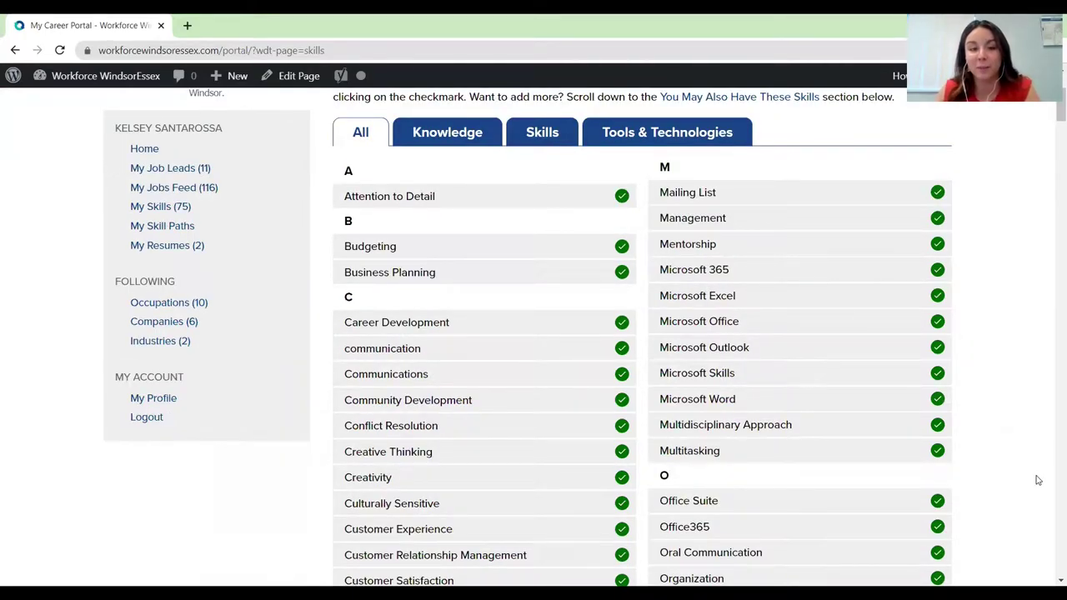
scroll(1036, 479, down, 3)
scroll(1033, 486, down, 5)
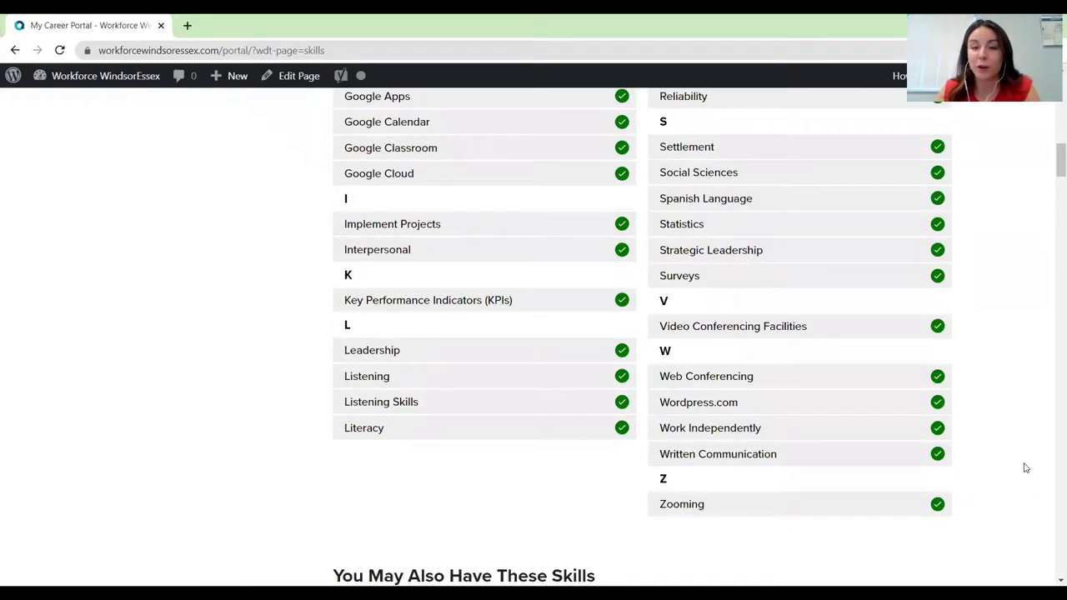
scroll(1020, 481, down, 4)
scroll(1002, 450, down, 2)
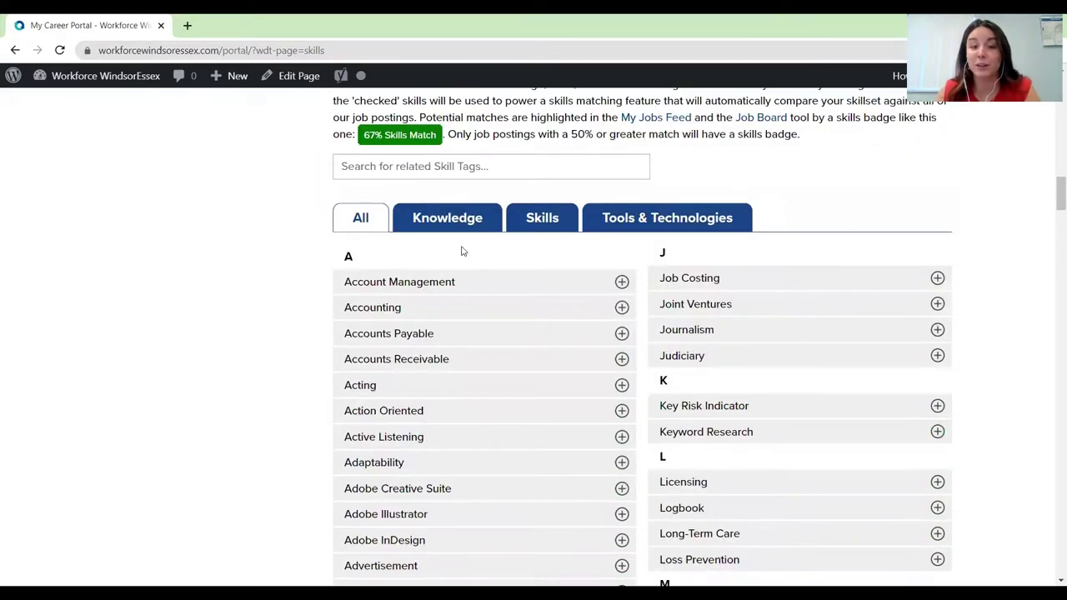
click(448, 220)
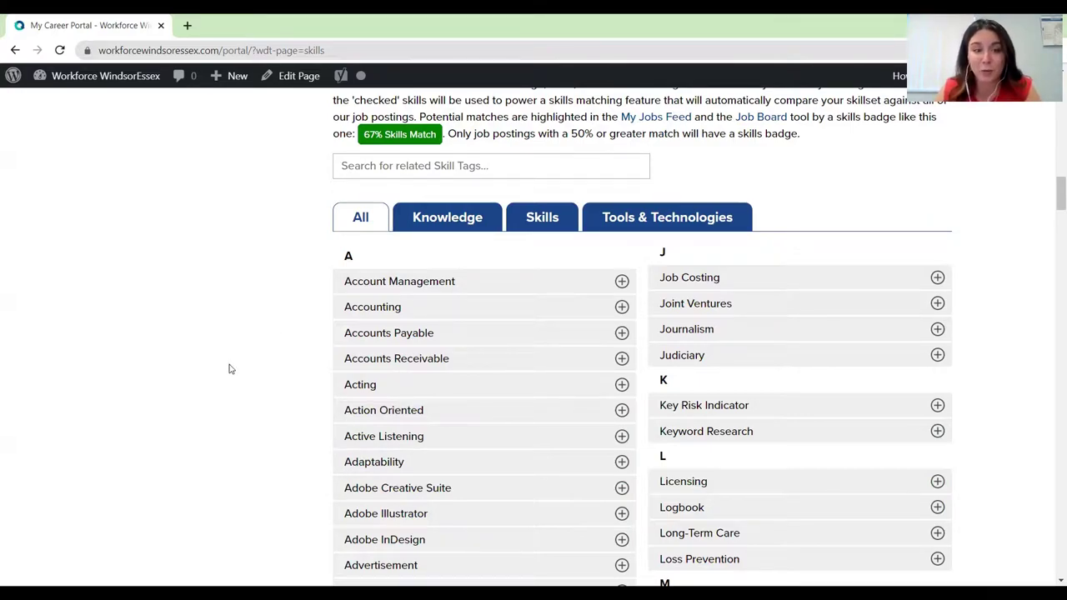
scroll(231, 369, down, 3)
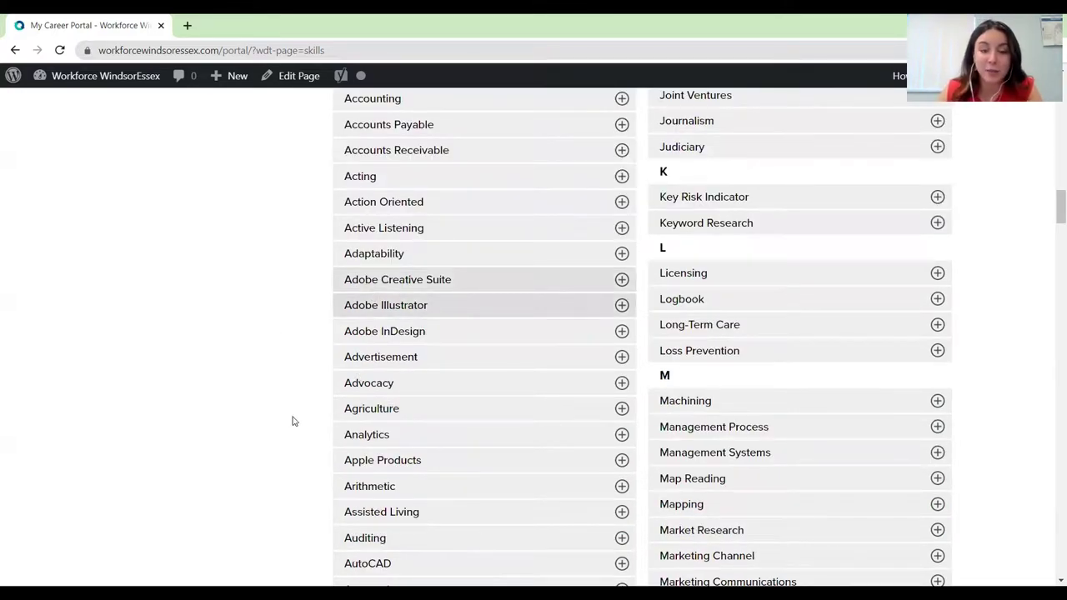
scroll(292, 421, down, 2)
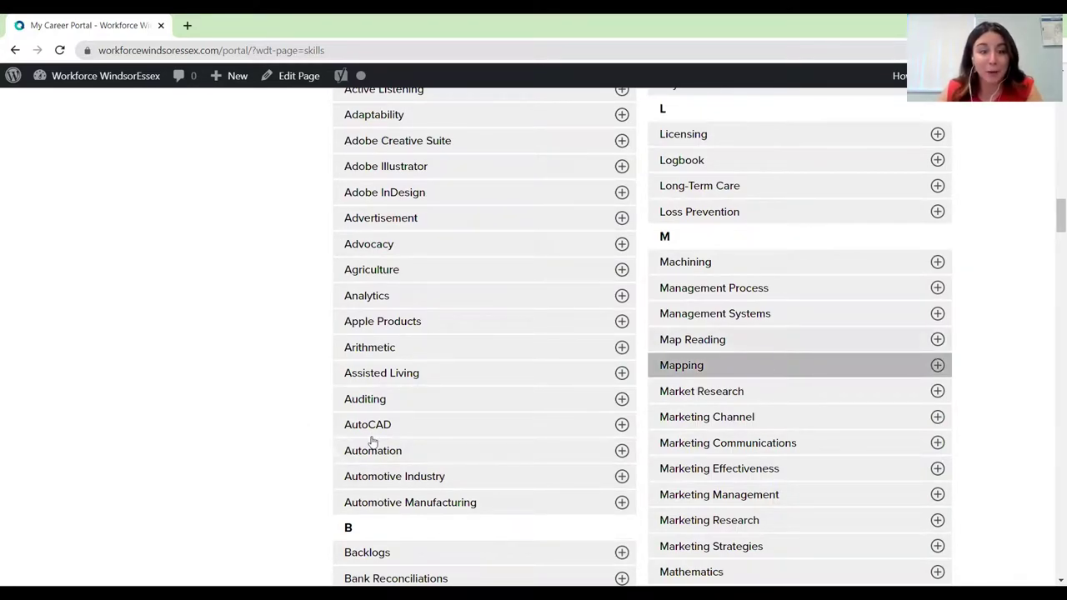
scroll(369, 438, down, 3)
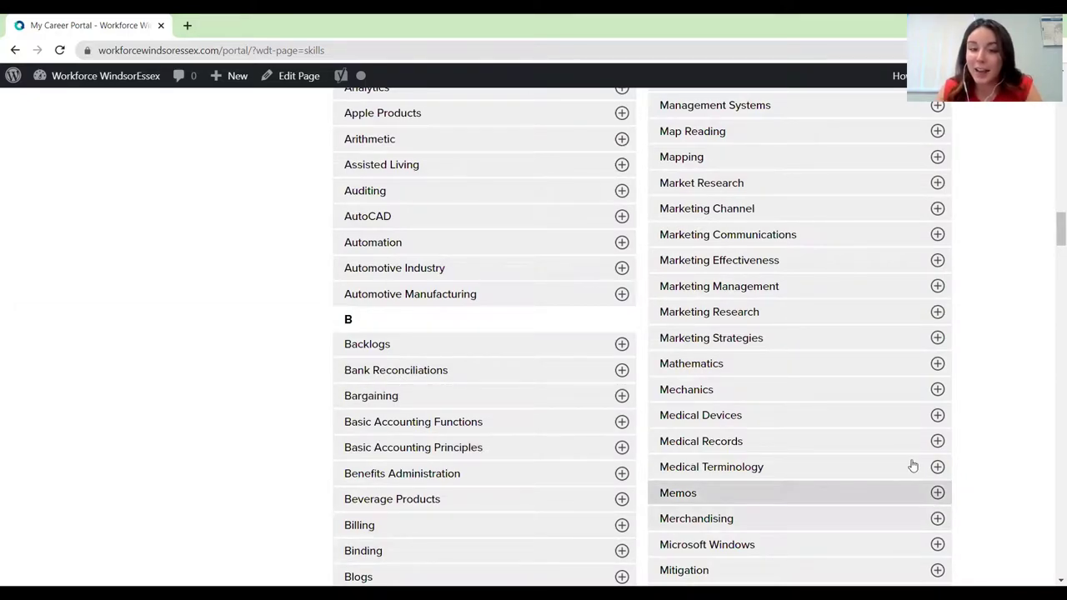
click(937, 338)
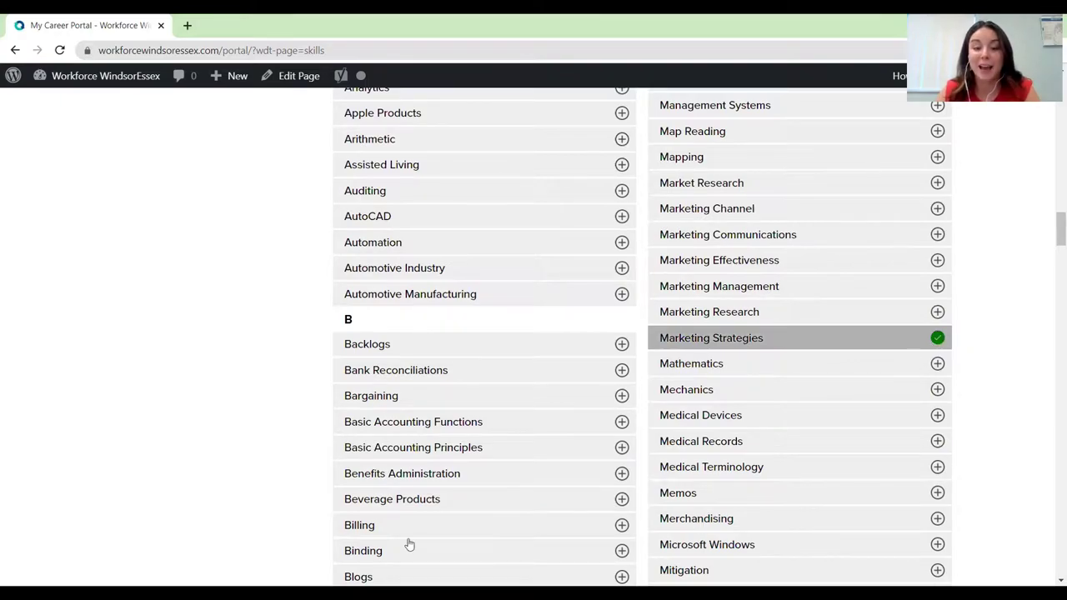
Search the Skill Tags for 'gmail' to add Gmail as a skill.
scroll(275, 469, up, 4)
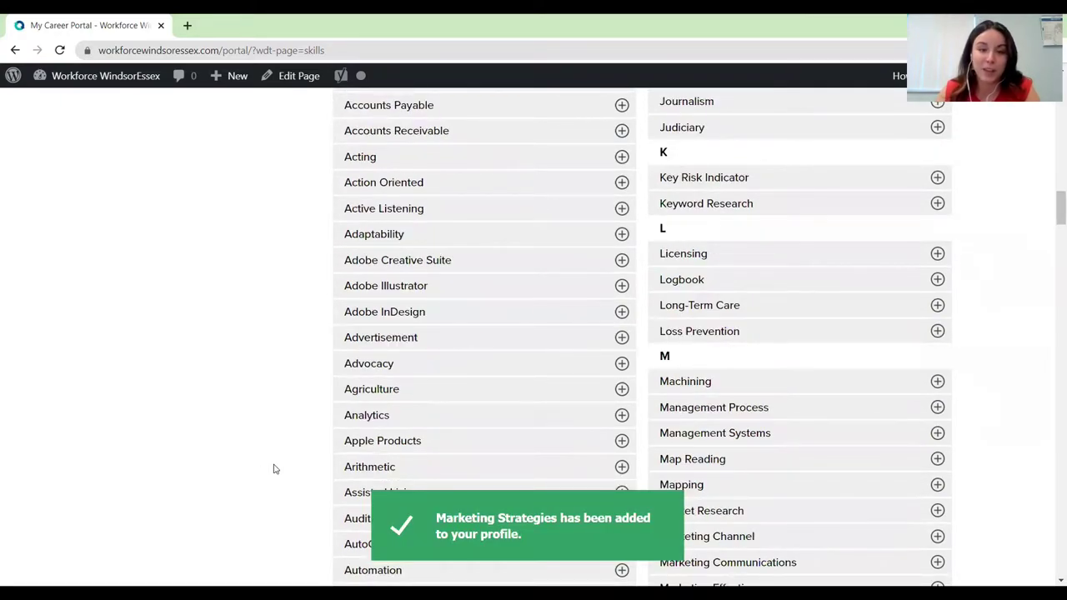
scroll(276, 470, up, 4)
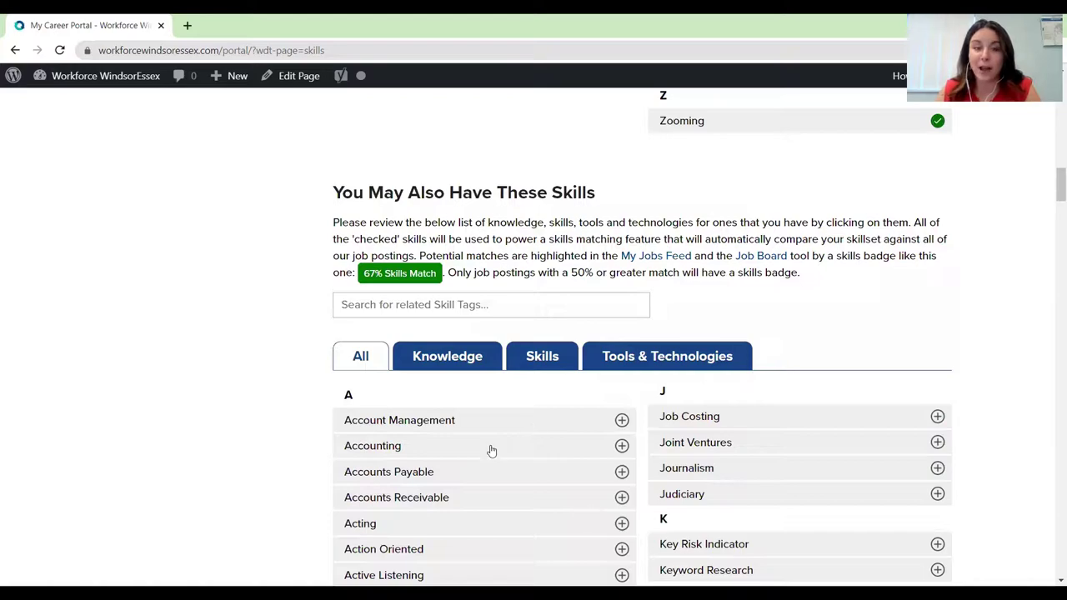
click(364, 305)
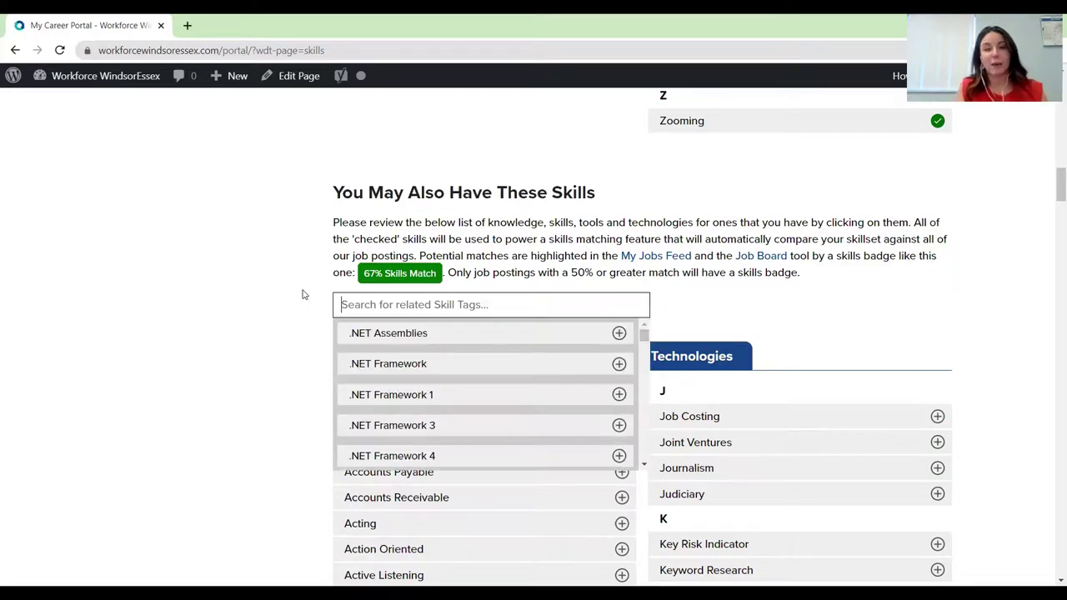
text(gmail)
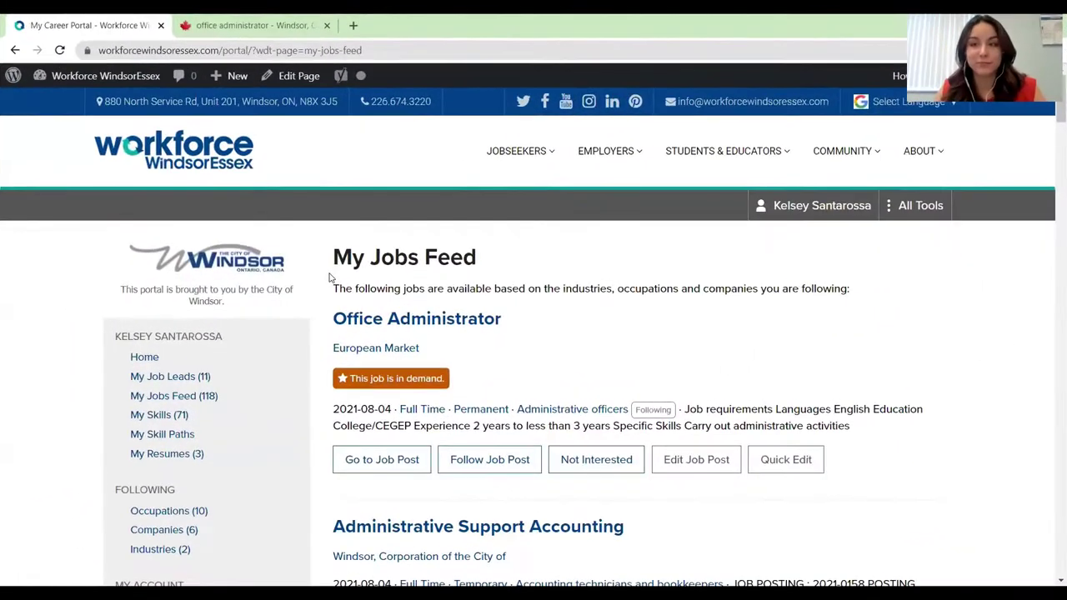
Reload My Jobs Feed and mark the Office Administrator posting as Not Interested.
scroll(233, 438, down, 3)
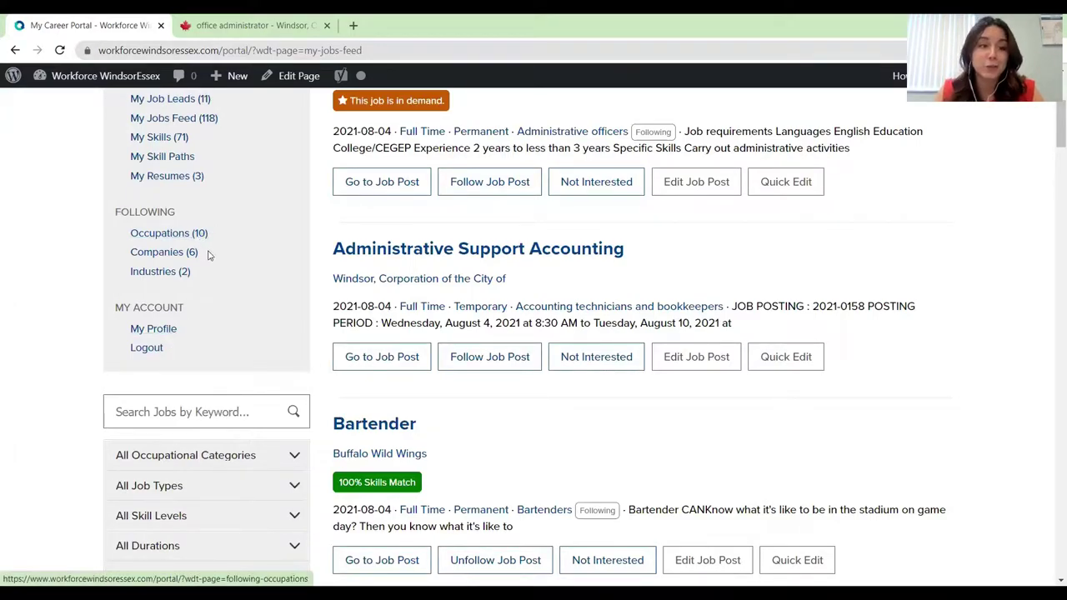
scroll(190, 282, up, 1)
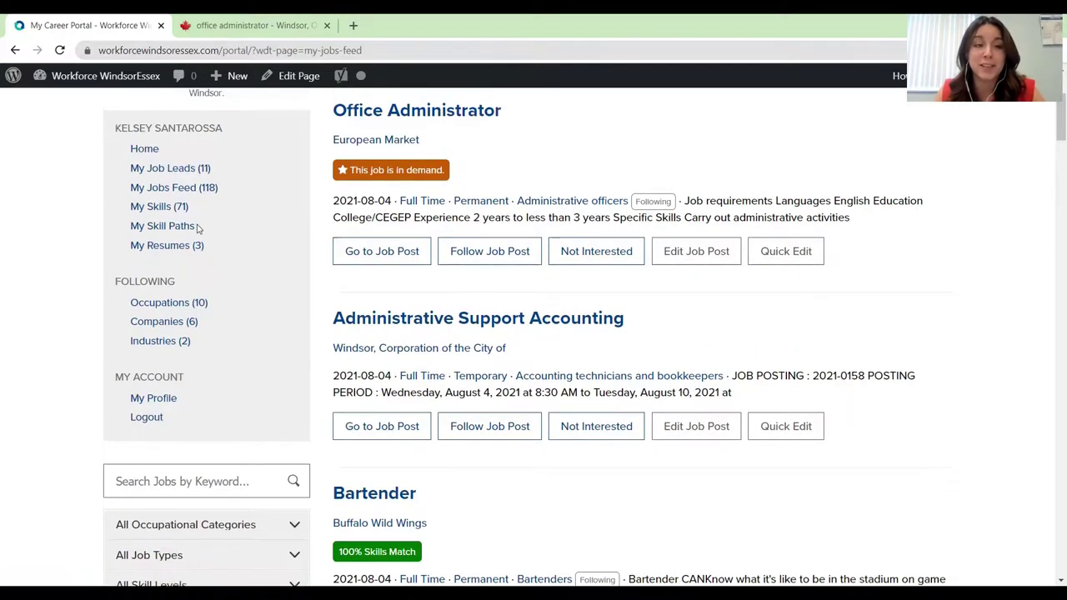
click(168, 193)
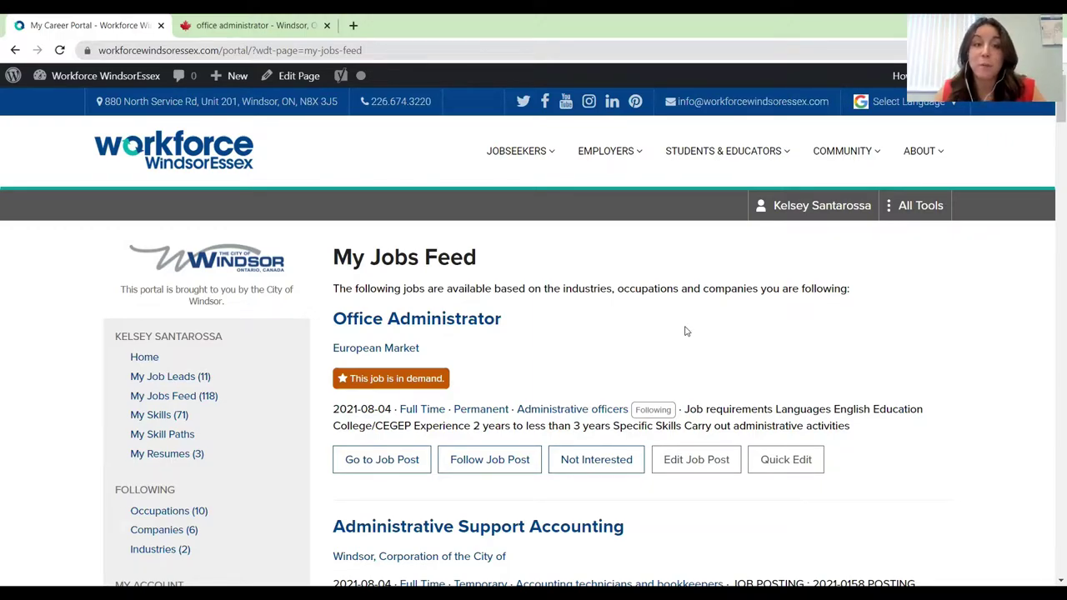
scroll(685, 350, down, 1)
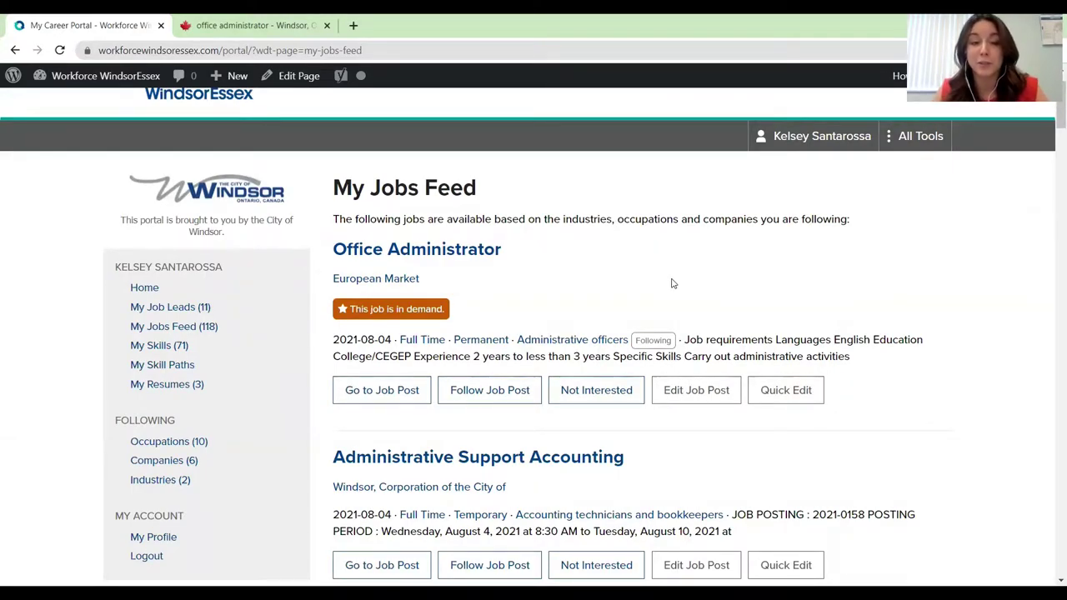
click(587, 398)
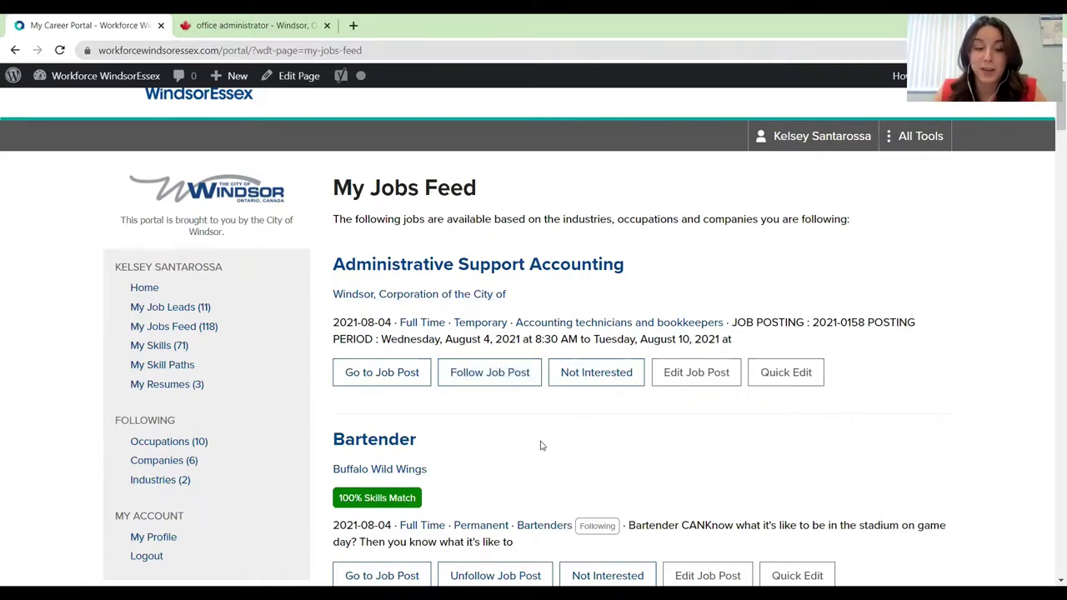
scroll(495, 457, down, 1)
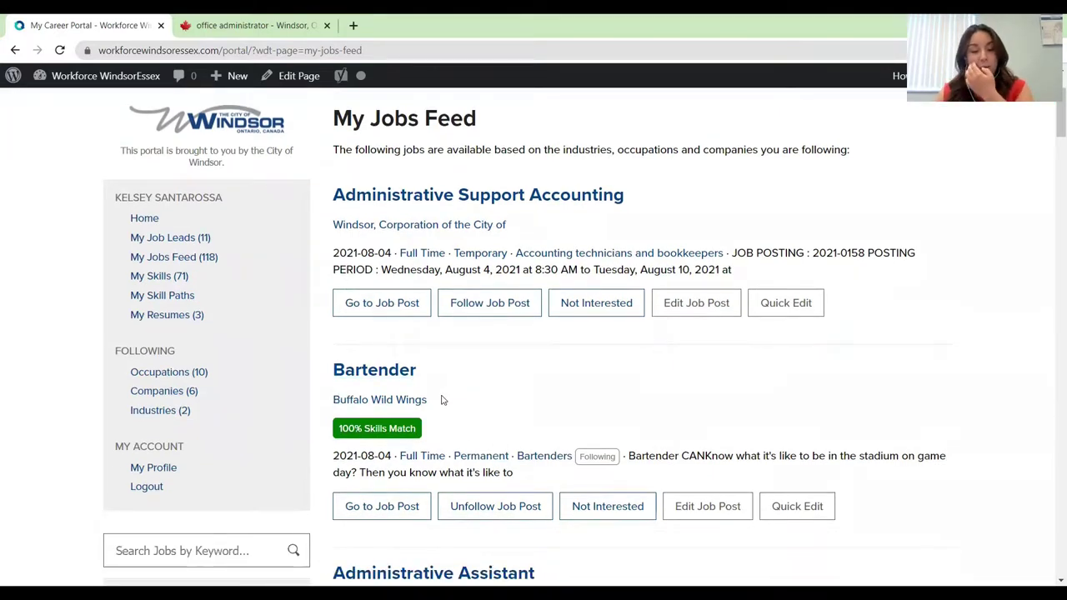
scroll(443, 400, down, 1)
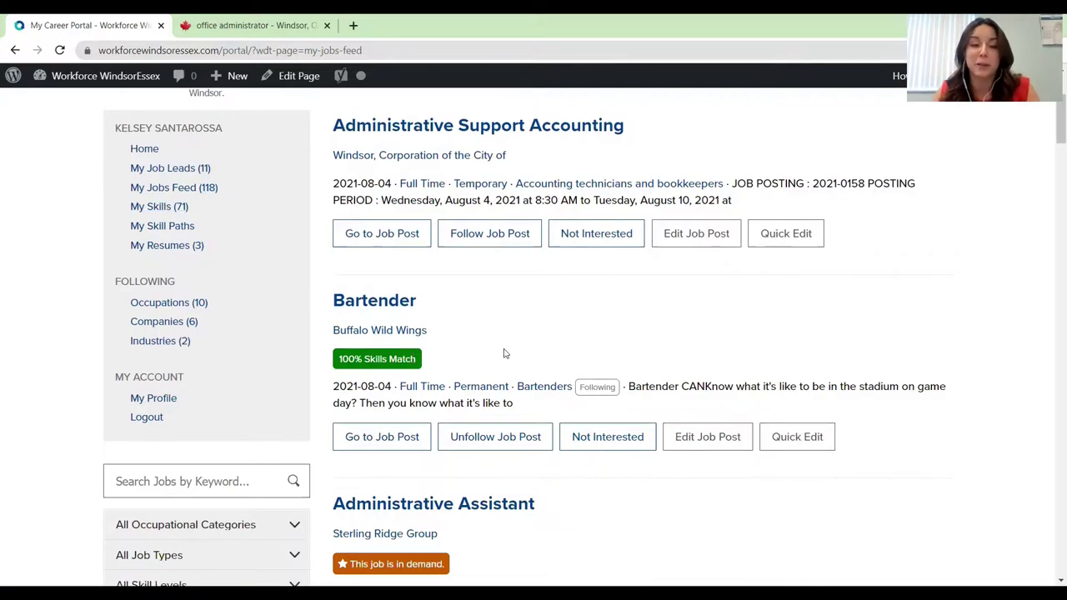
scroll(509, 353, down, 3)
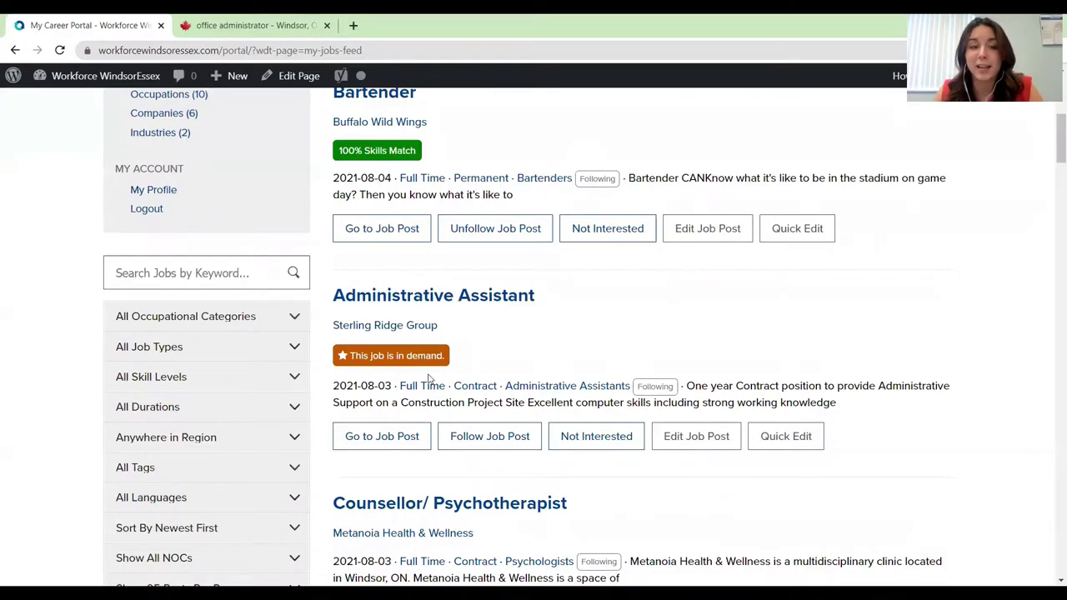
Scroll through My Jobs Feed's first page down to the pagination and back up.
scroll(430, 379, down, 8)
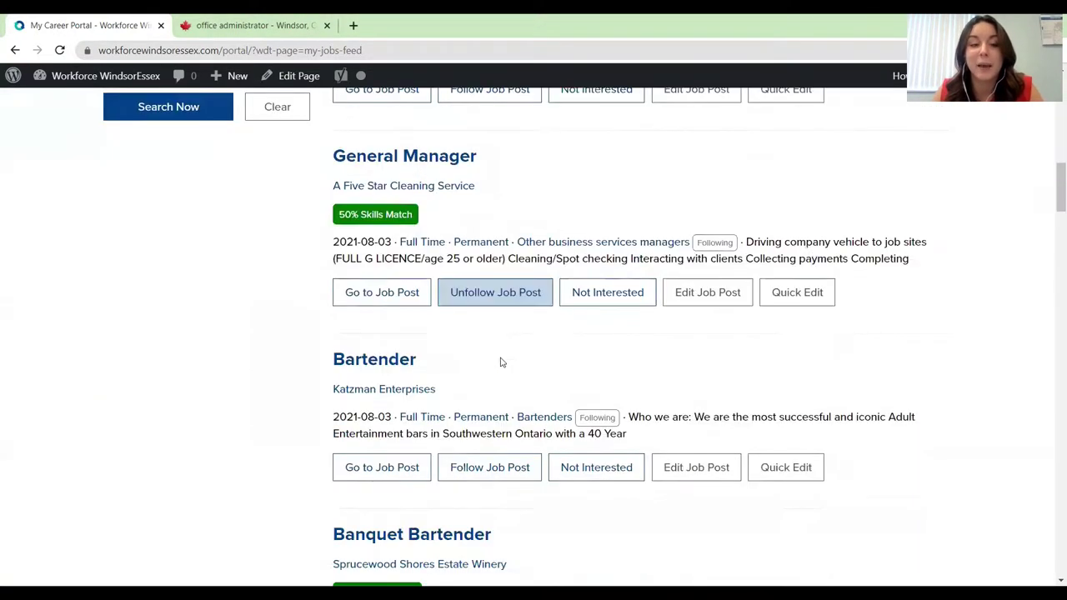
scroll(502, 362, down, 10)
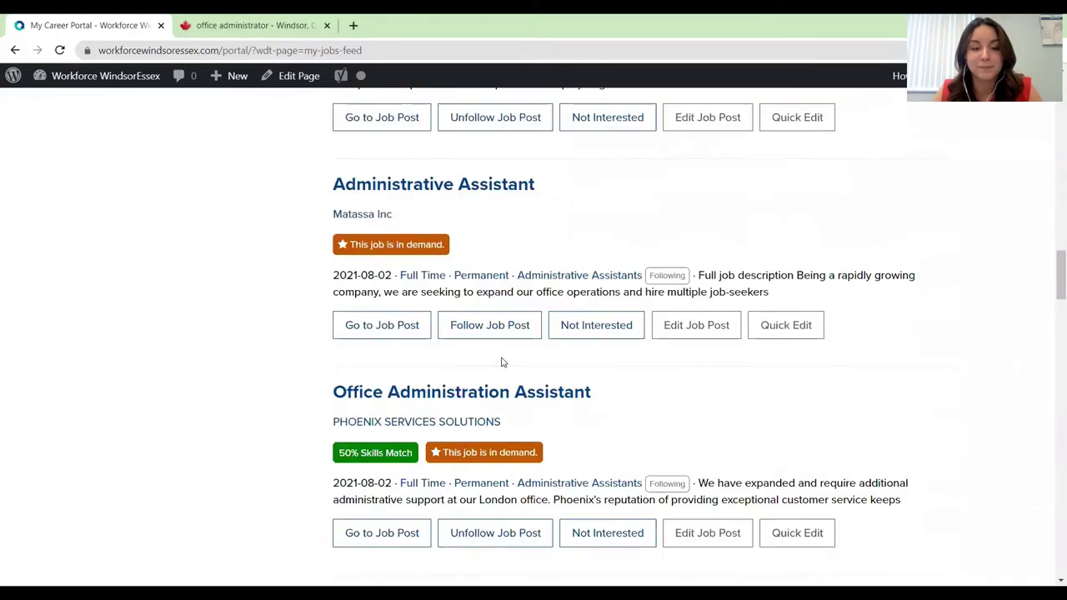
scroll(502, 361, down, 10)
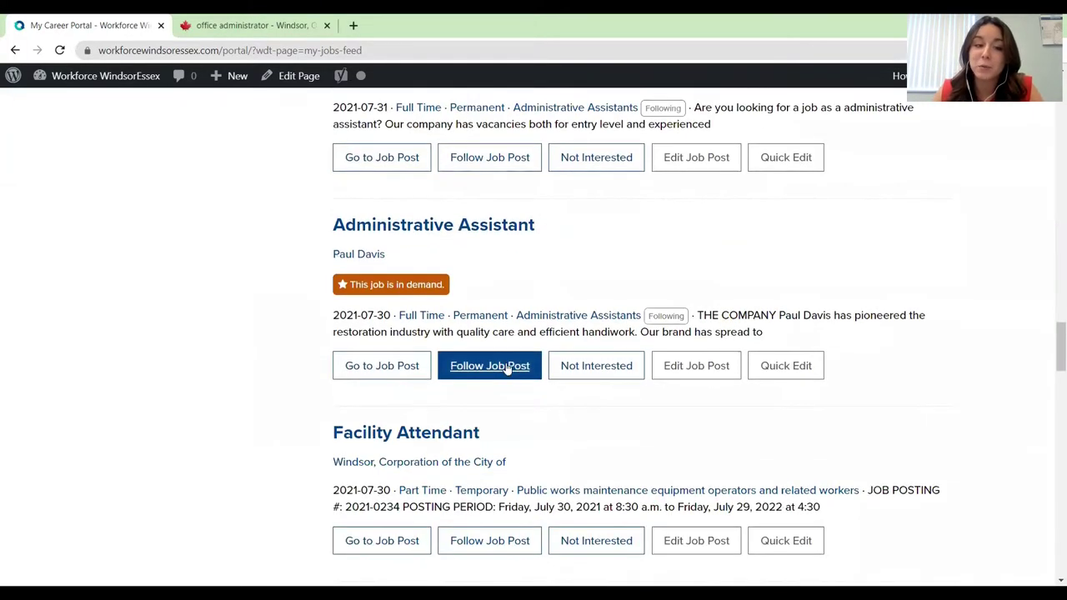
scroll(506, 367, down, 5)
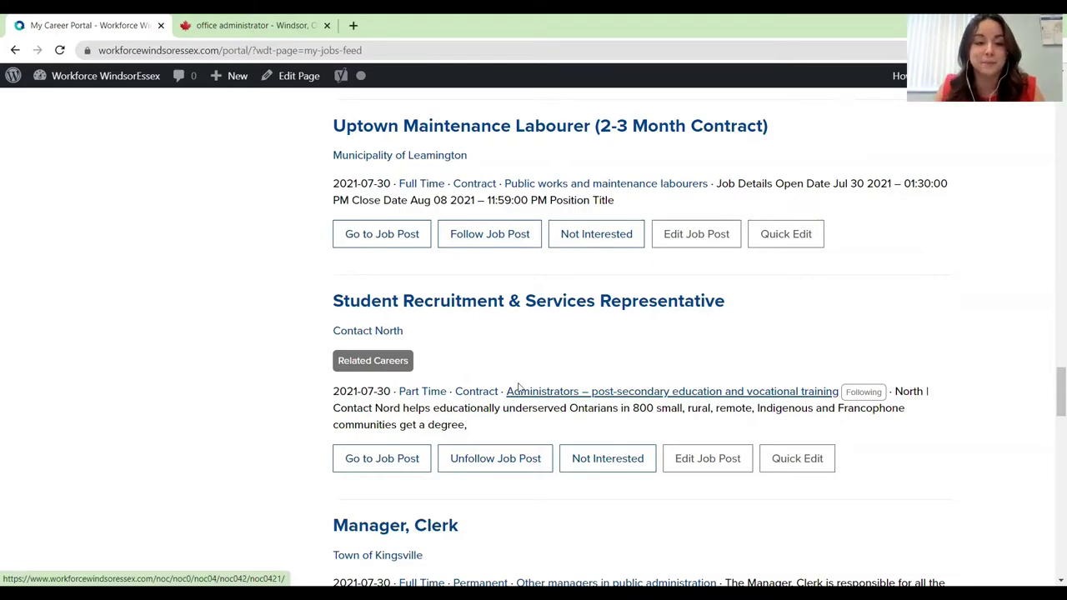
scroll(533, 384, down, 10)
scroll(551, 374, down, 1)
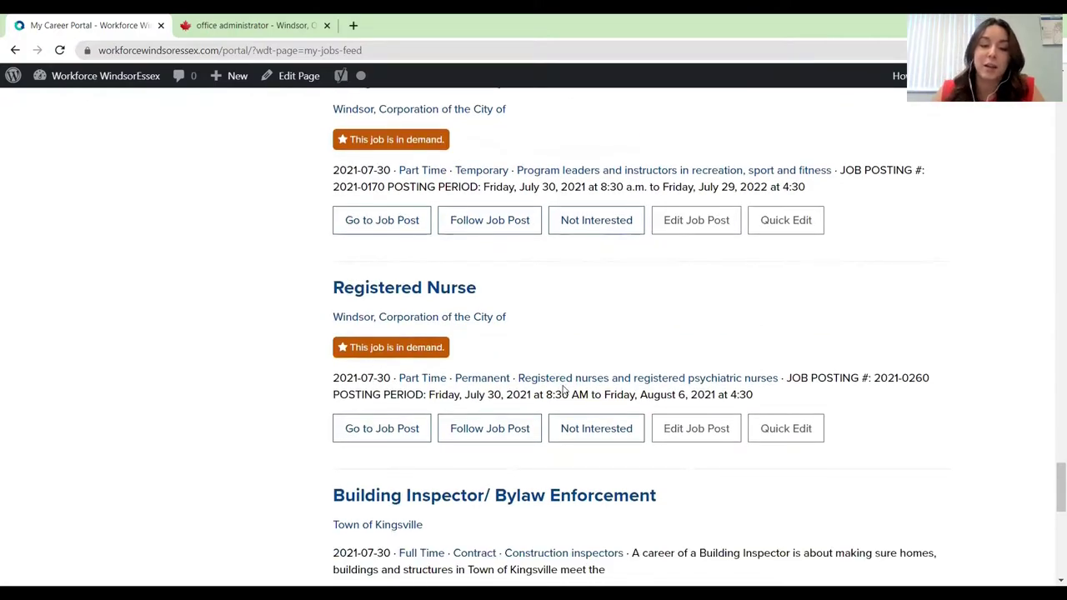
scroll(557, 387, down, 5)
scroll(564, 375, up, 3)
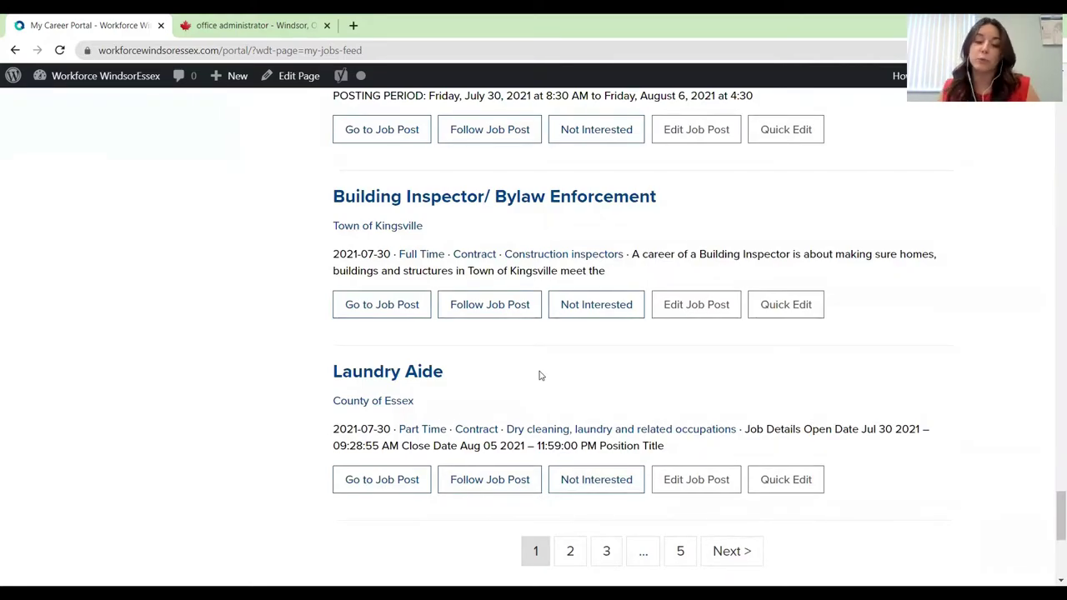
scroll(775, 415, up, 8)
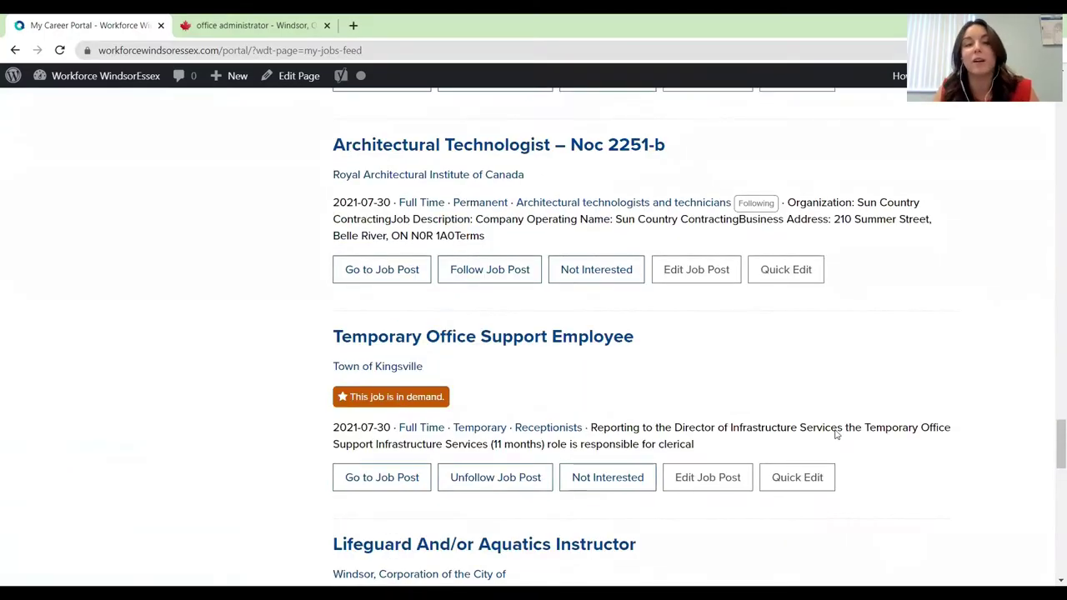
scroll(836, 433, up, 3)
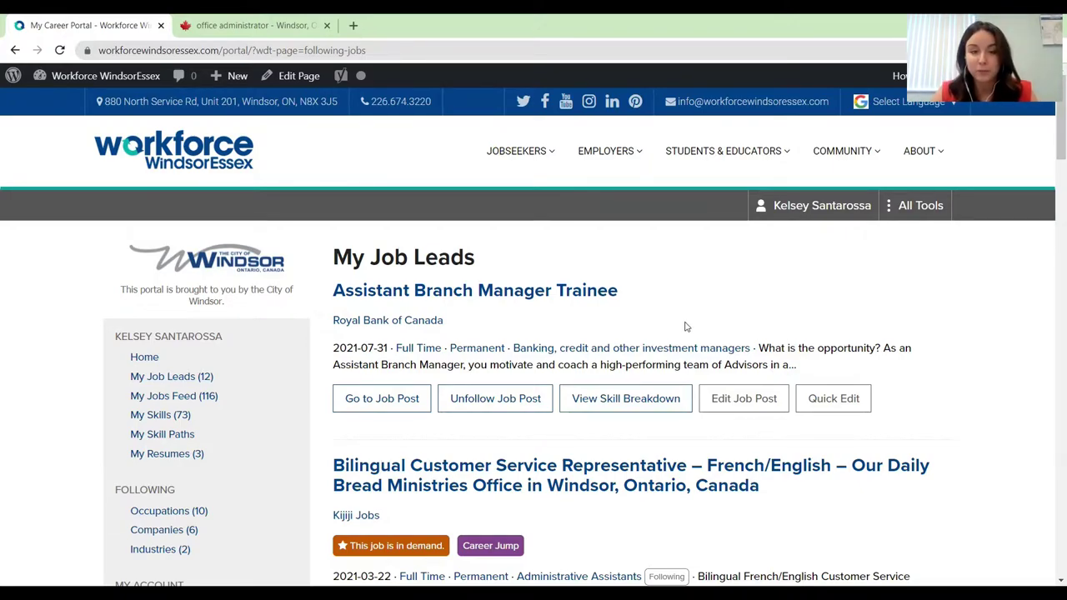
Unfollow the Assistant Branch Manager Trainee job lead.
click(525, 399)
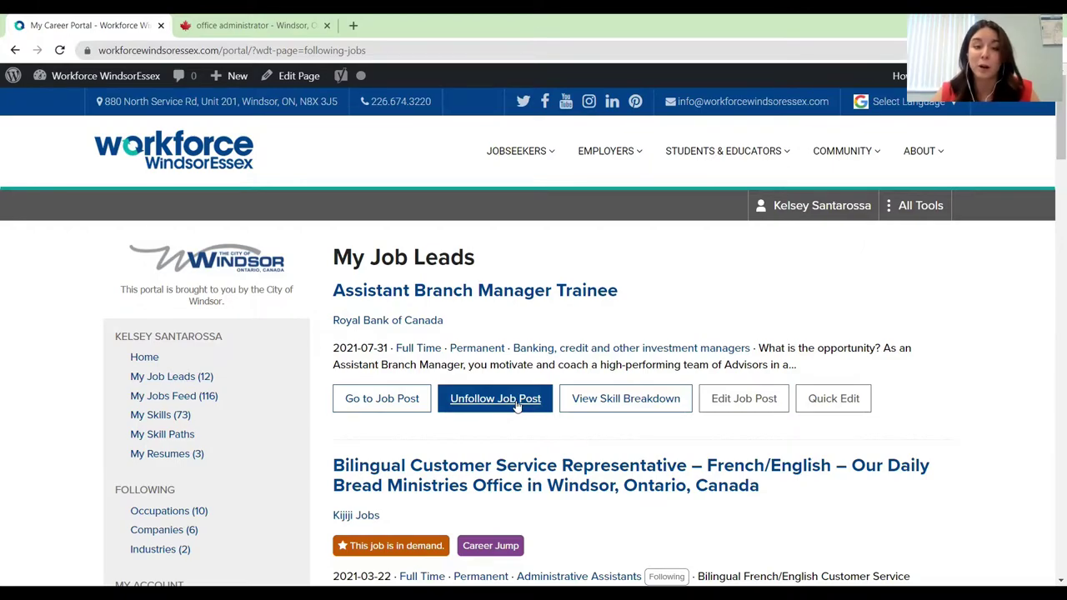
scroll(738, 442, down, 2)
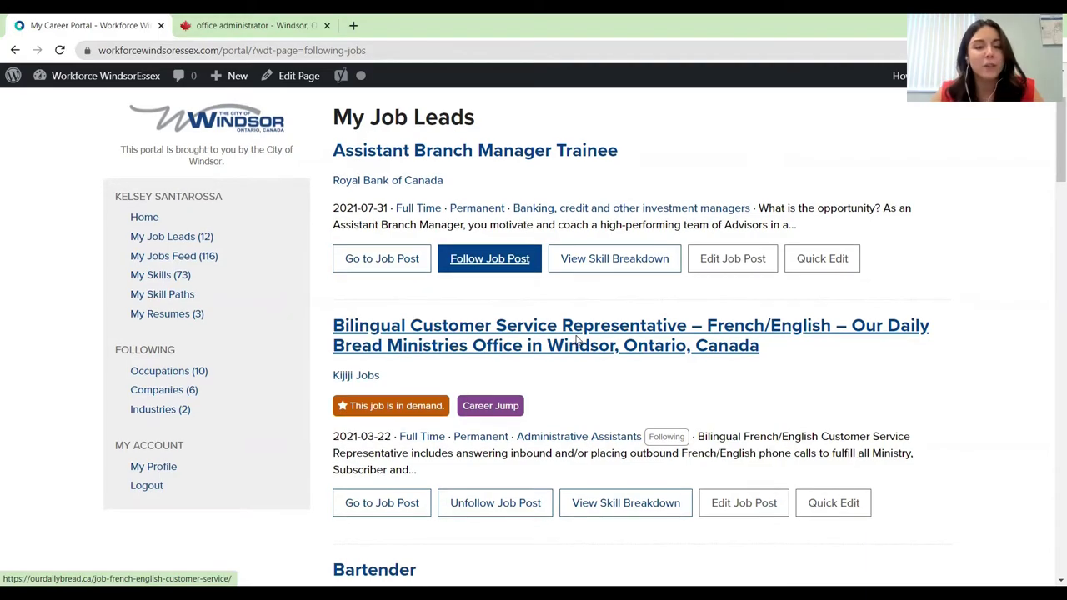
scroll(575, 339, down, 2)
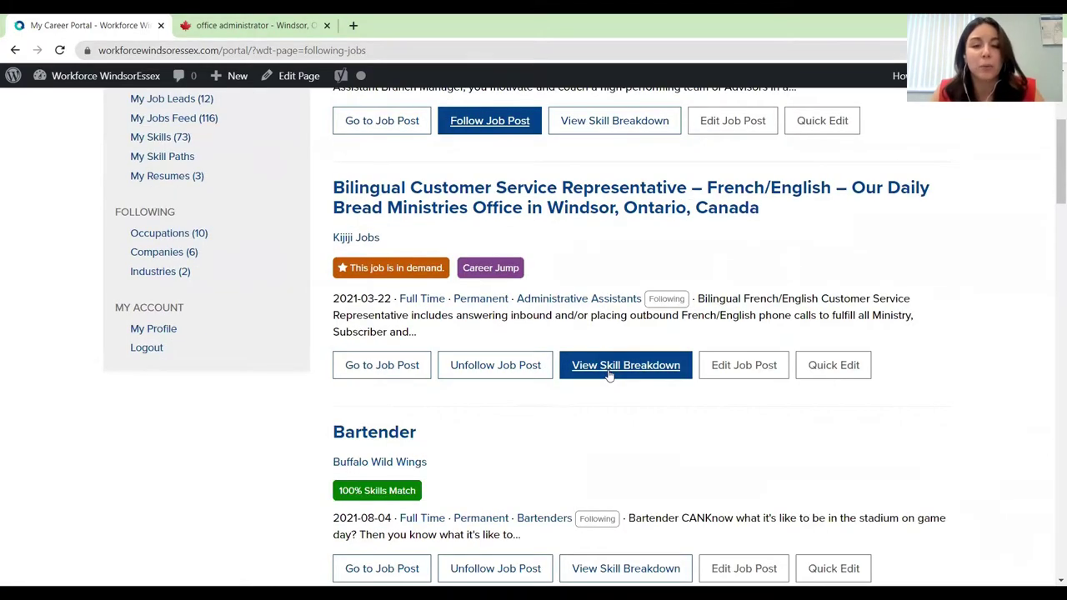
Inspect the skill breakdowns of the bilingual customer service and Bartender leads.
click(608, 366)
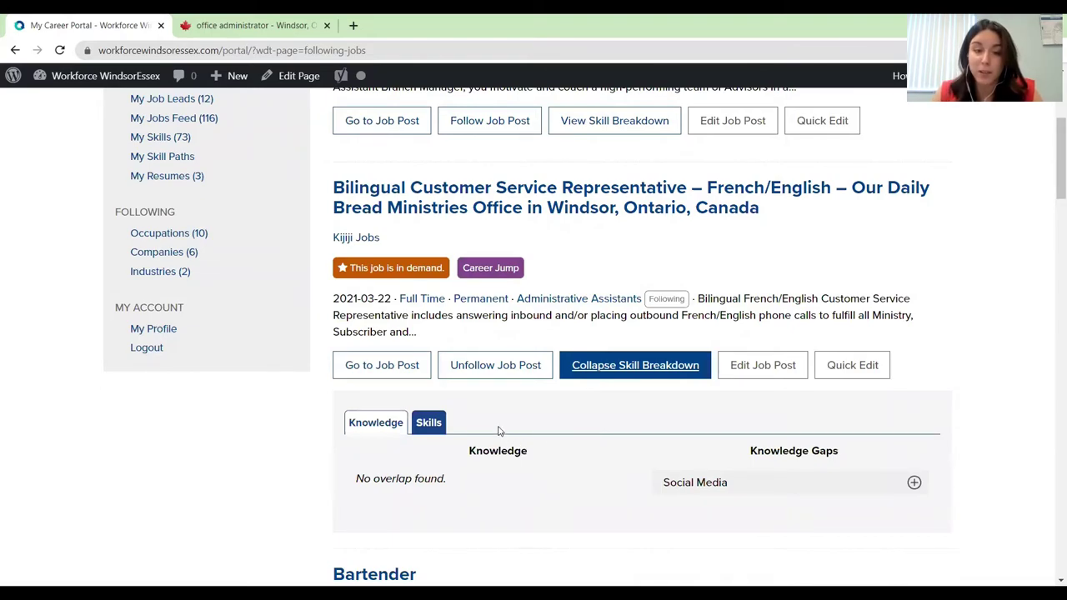
click(429, 422)
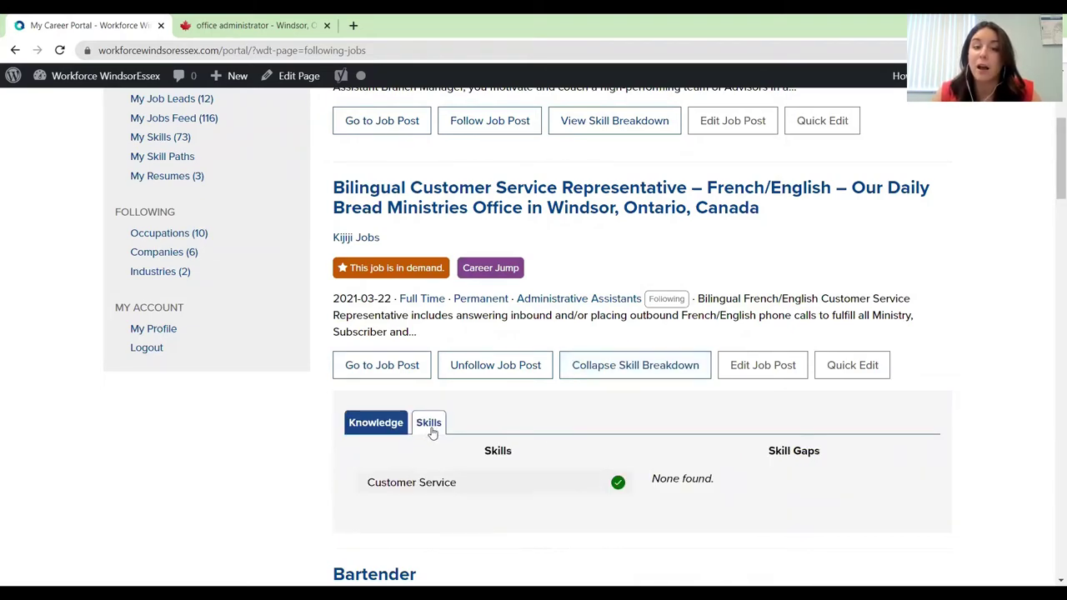
click(617, 376)
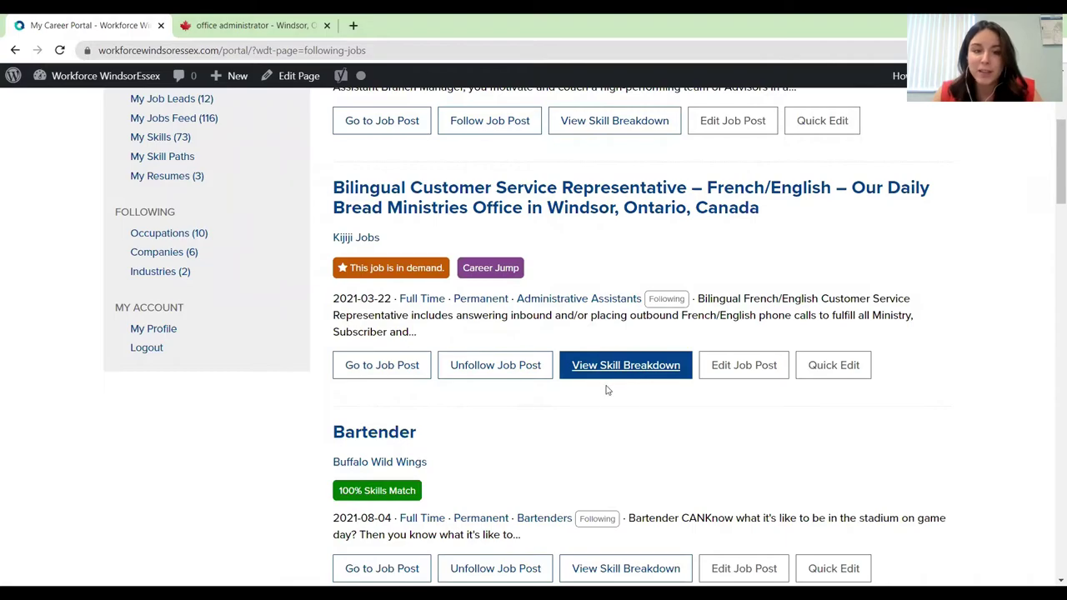
scroll(608, 389, down, 2)
click(615, 444)
scroll(526, 489, down, 2)
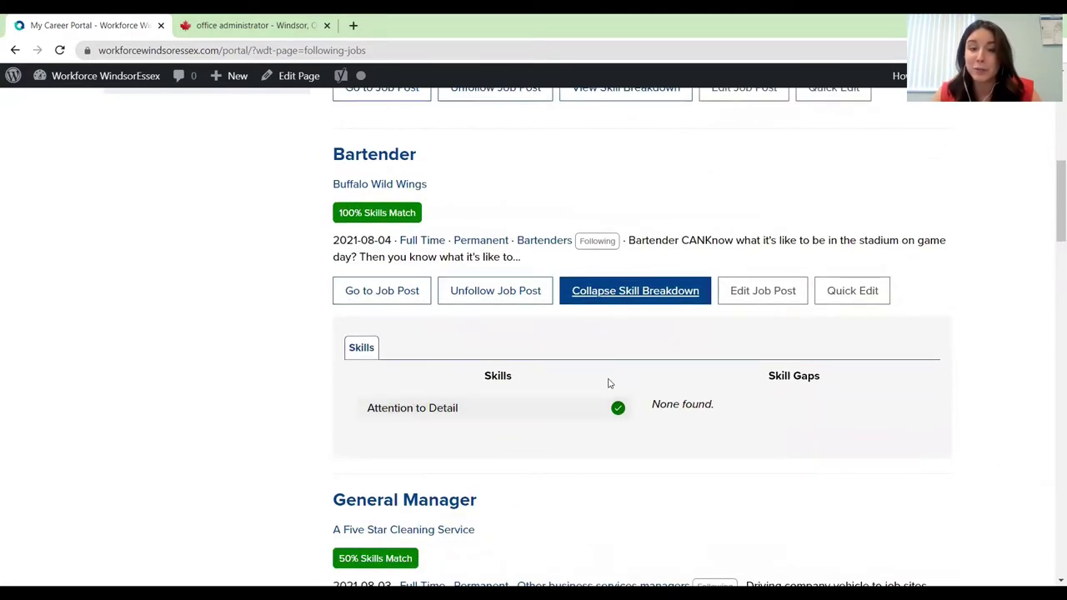
click(631, 292)
scroll(631, 293, down, 3)
scroll(629, 292, down, 10)
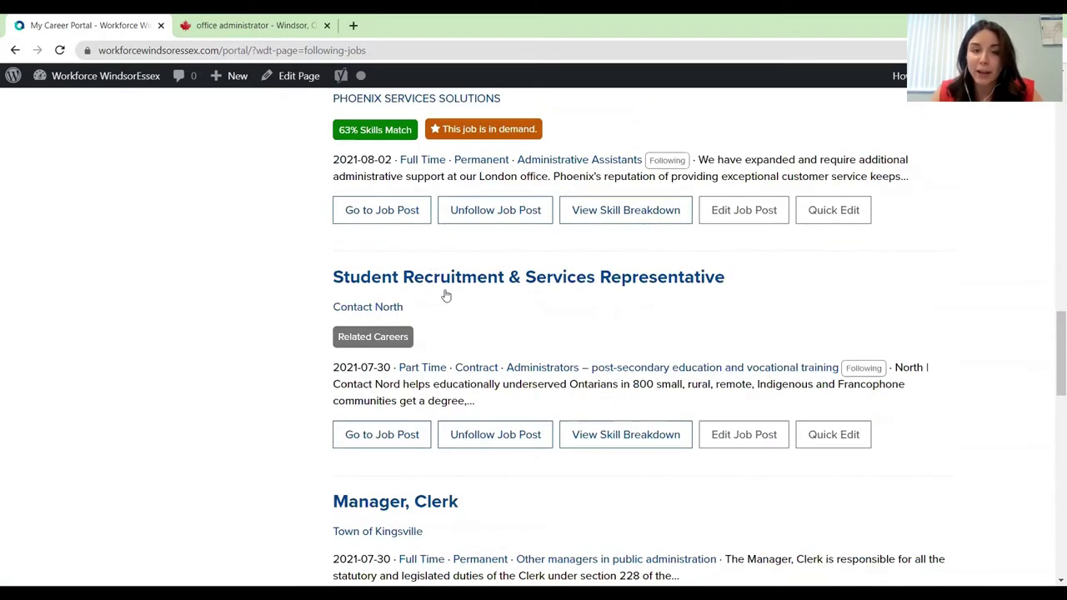
Show the Student Recruitment post's skill breakdown chart and scroll to the skill gaps.
mouse_move(363, 345)
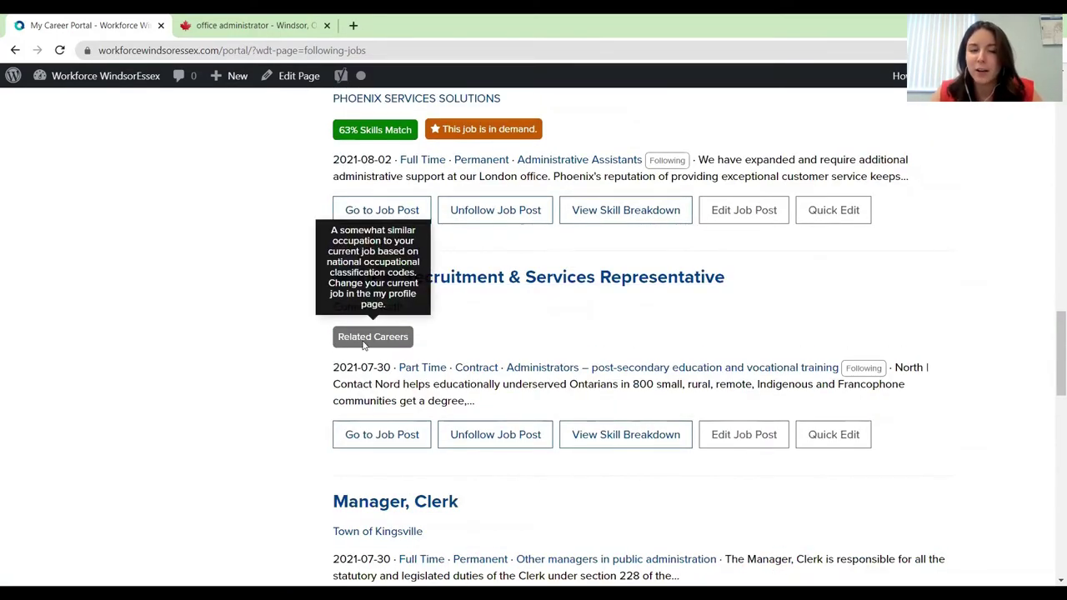
click(624, 436)
scroll(676, 361, down, 3)
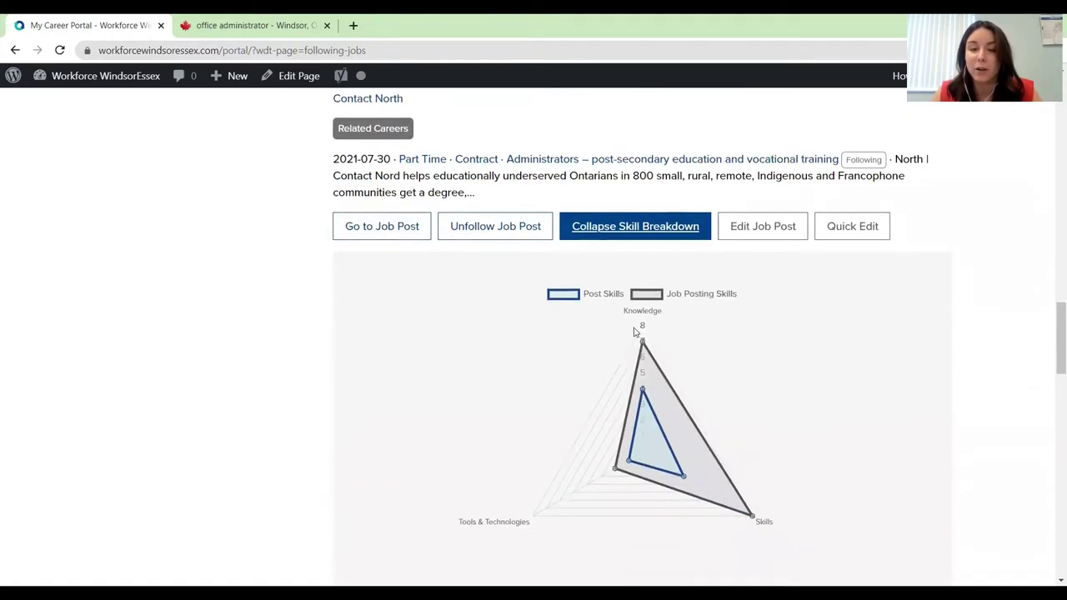
scroll(583, 333, down, 2)
scroll(372, 364, down, 1)
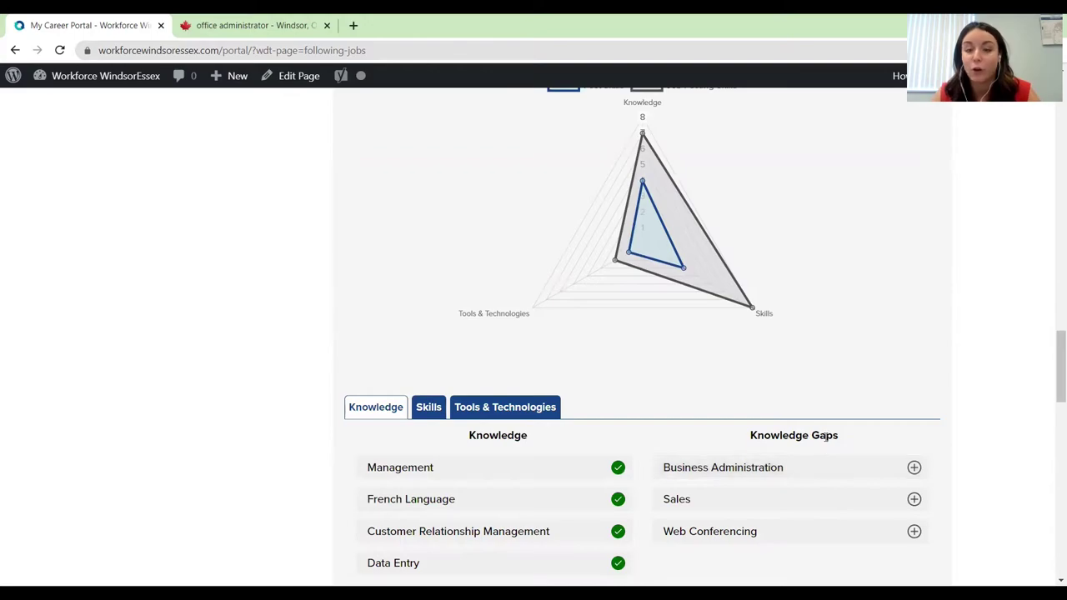
scroll(827, 359, up, 2)
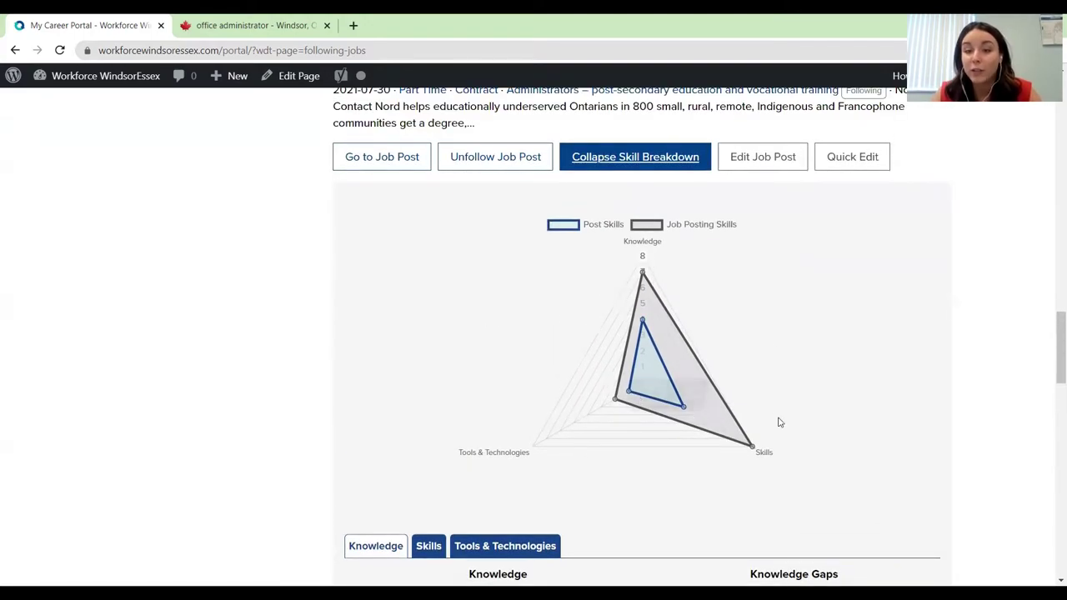
mouse_move(643, 274)
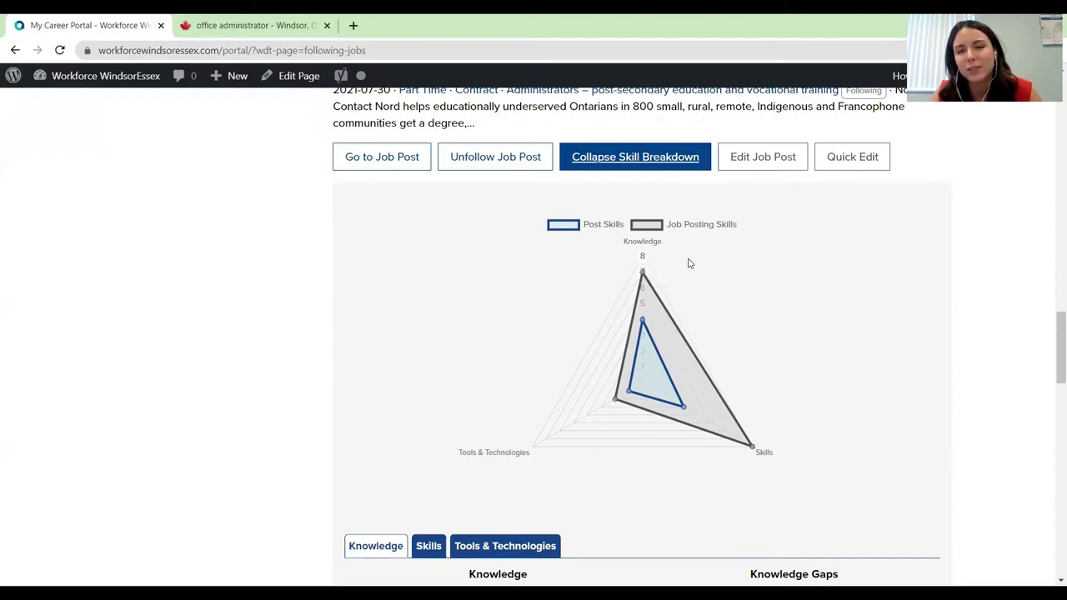
scroll(662, 331, down, 2)
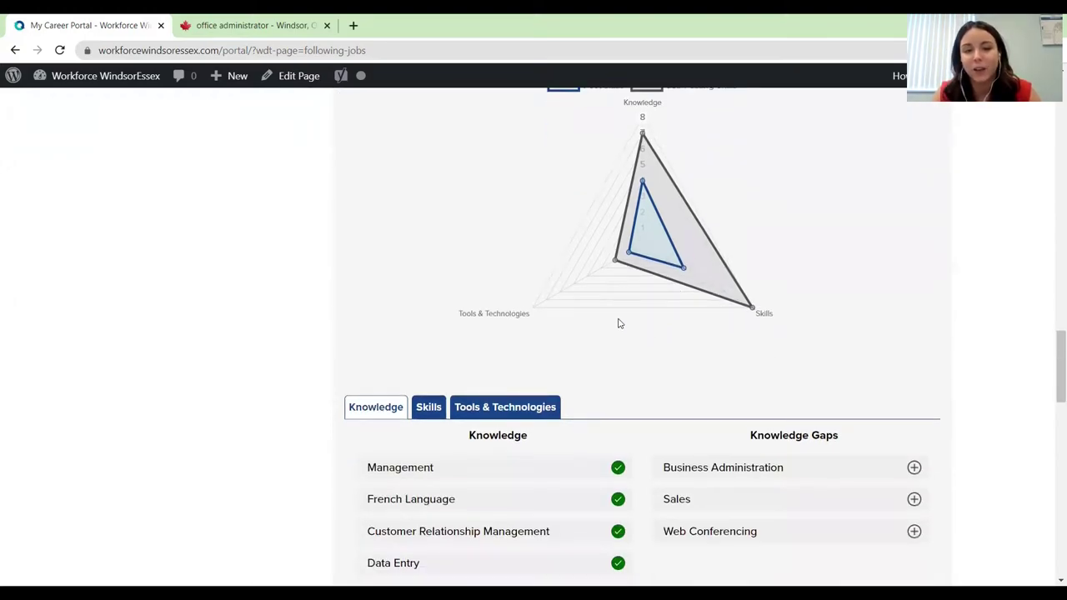
scroll(574, 320, down, 1)
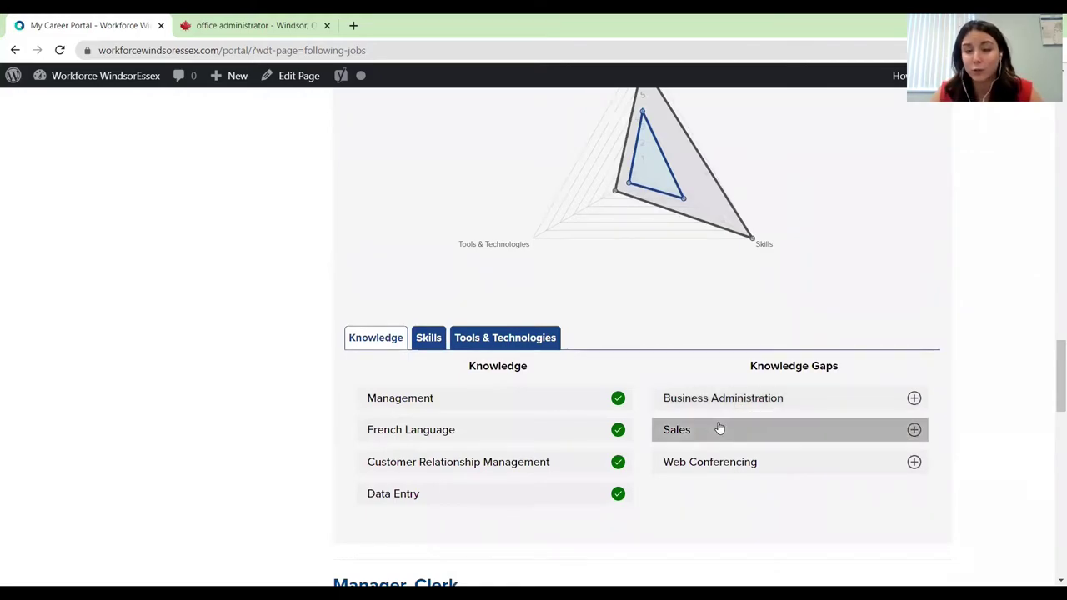
Add the Web Conferencing and Relationship Management skill gaps to the profile.
click(914, 463)
click(429, 340)
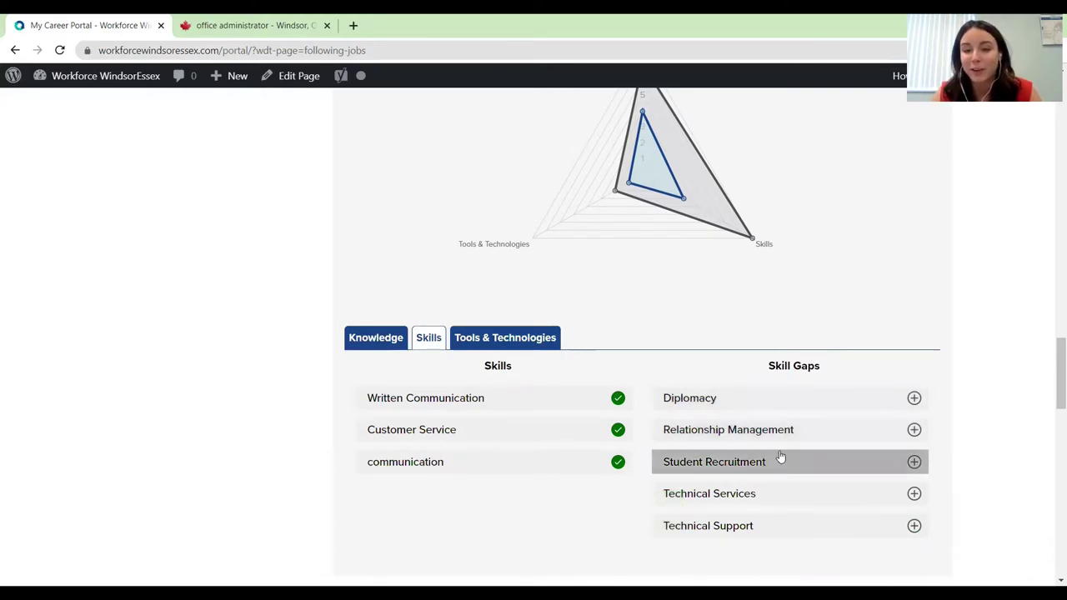
click(913, 429)
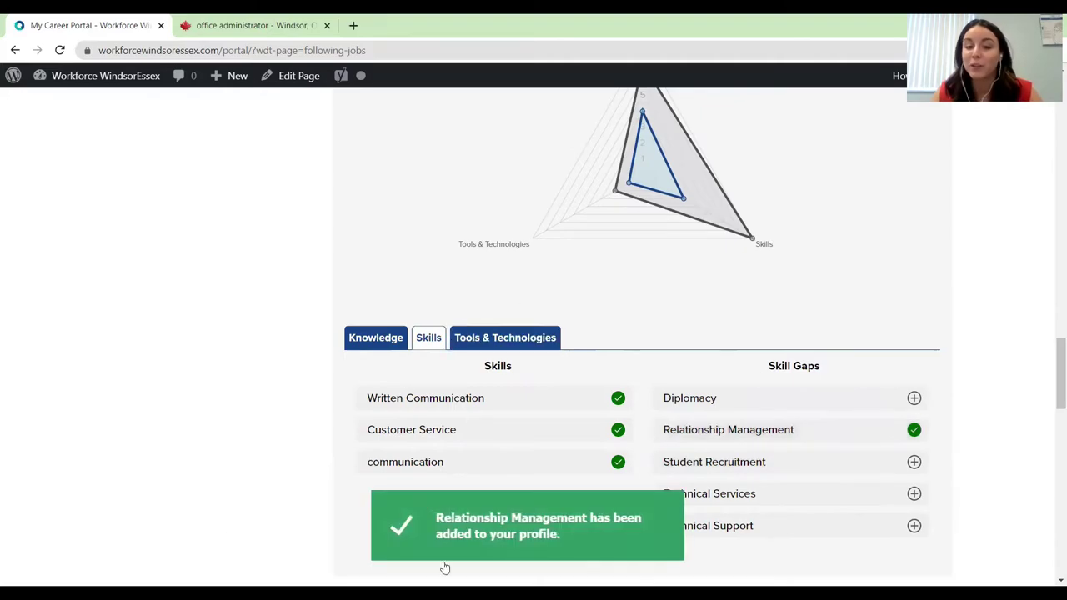
Show the post's Tools & Technologies comparison.
click(505, 343)
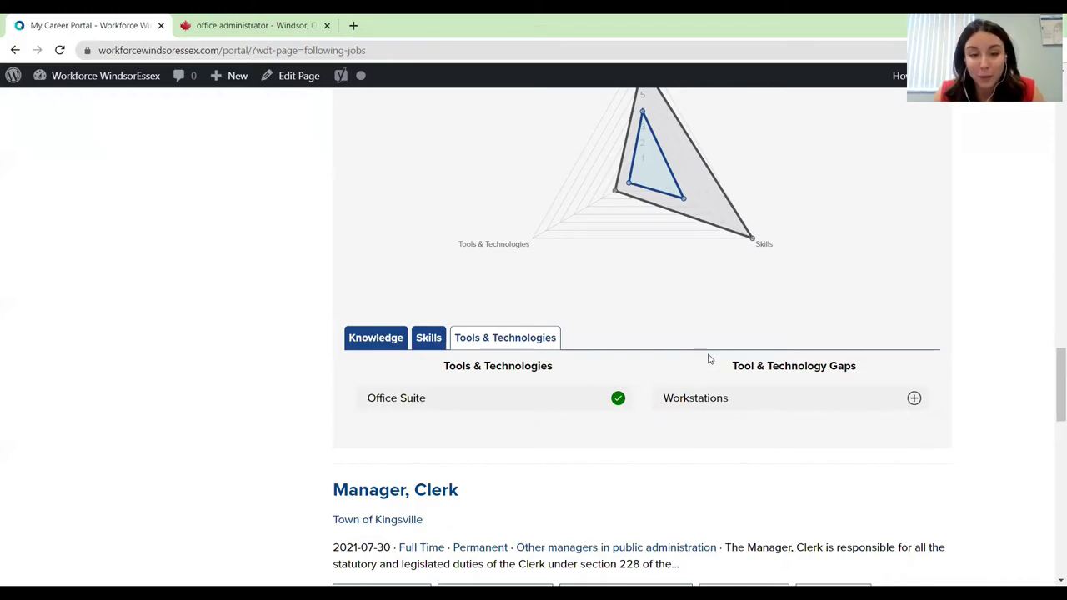
scroll(715, 363, up, 1)
scroll(718, 364, up, 3)
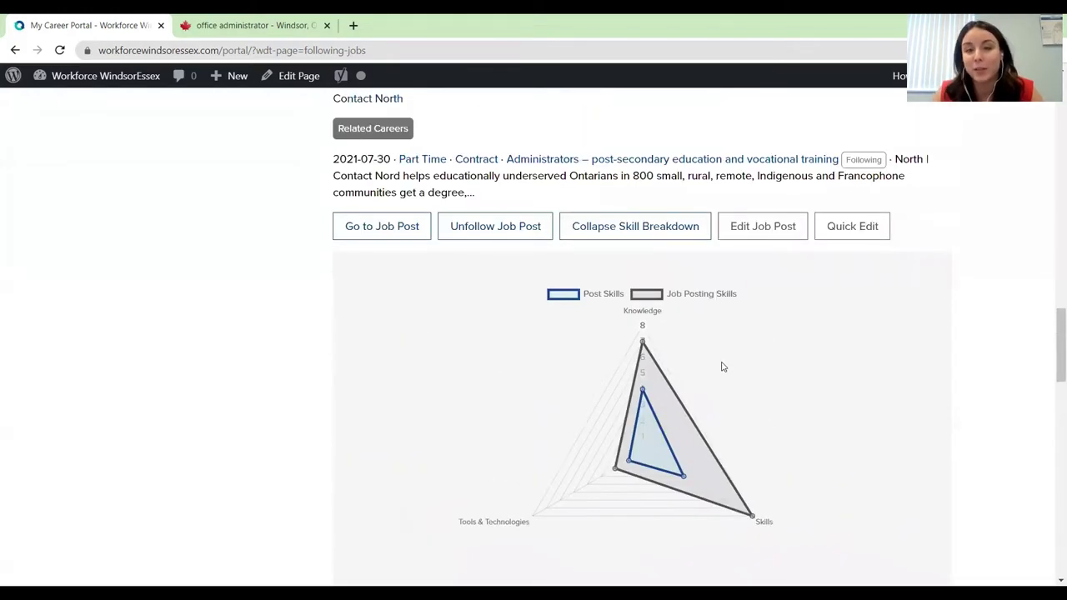
scroll(724, 368, up, 1)
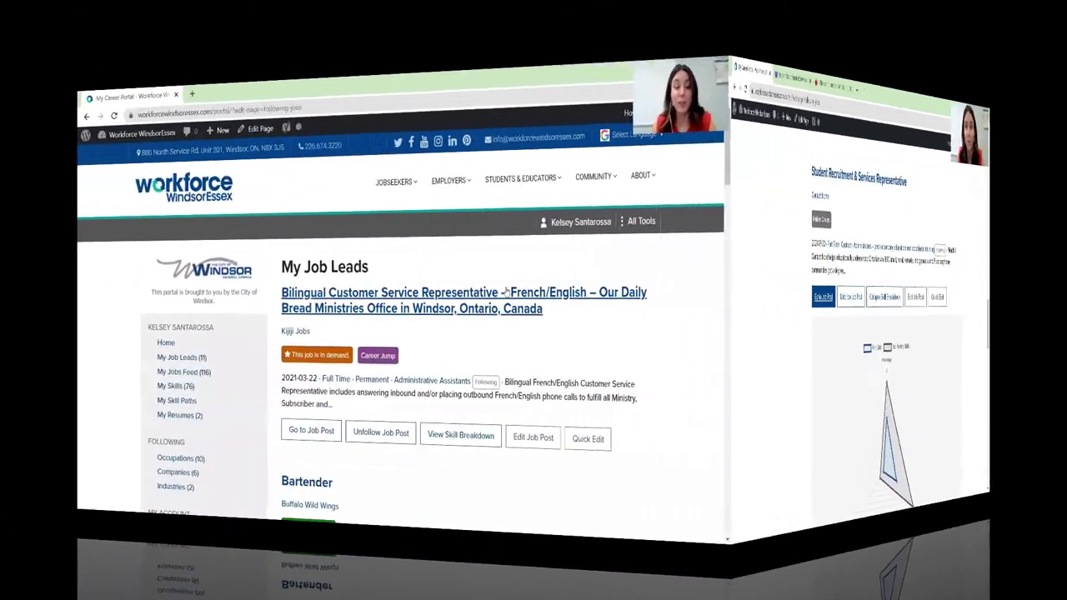
Scroll through the refreshed My Job Leads list, now showing 11 leads.
scroll(687, 296, down, 3)
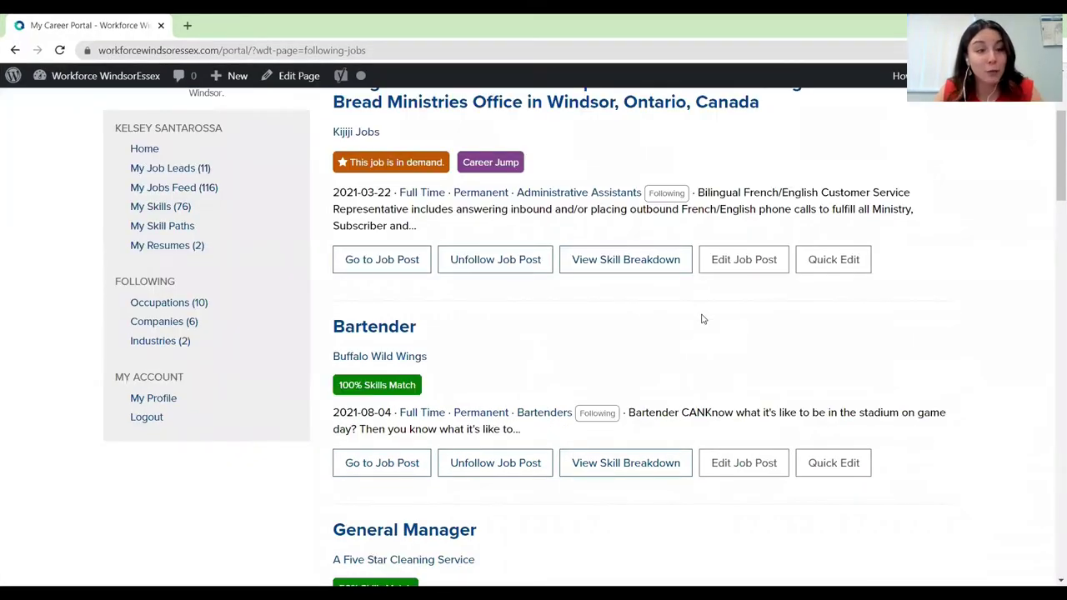
scroll(717, 325, up, 1)
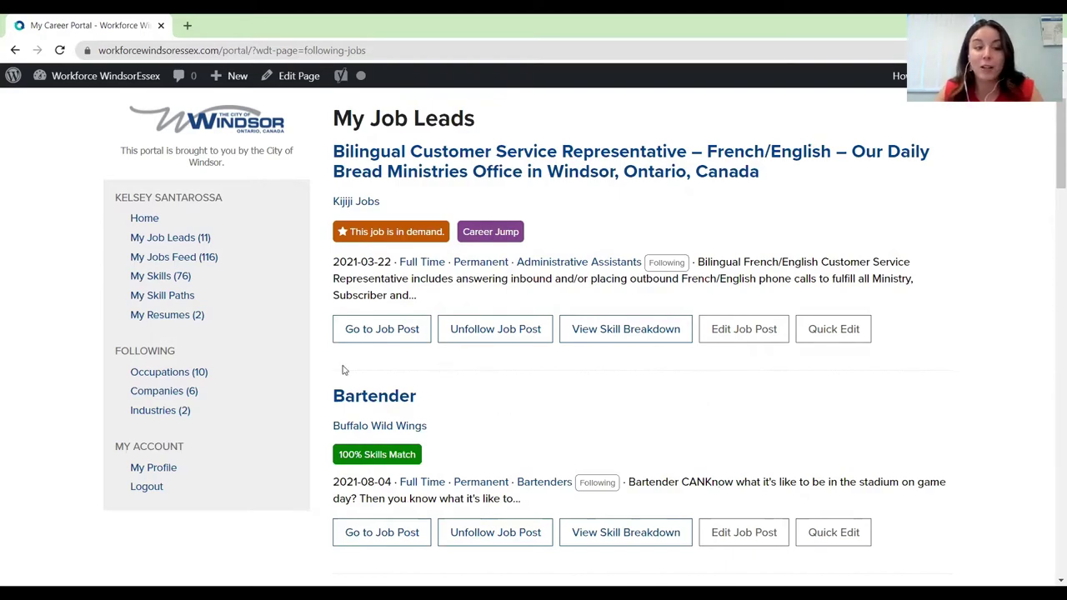
Open the DEMO resume from My Resumes and look over its two-page preview.
click(154, 322)
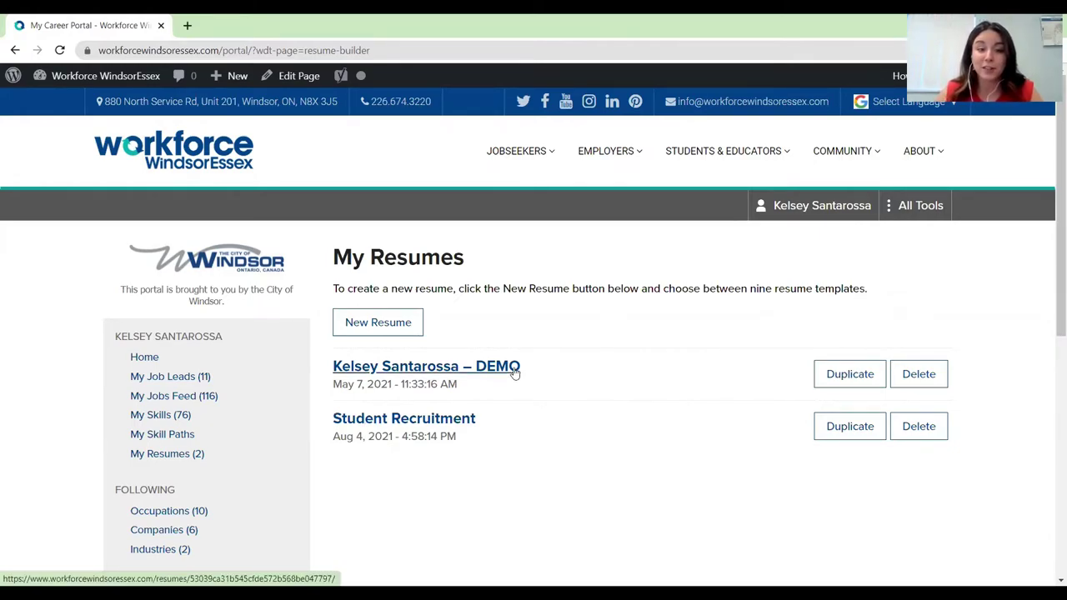
click(500, 372)
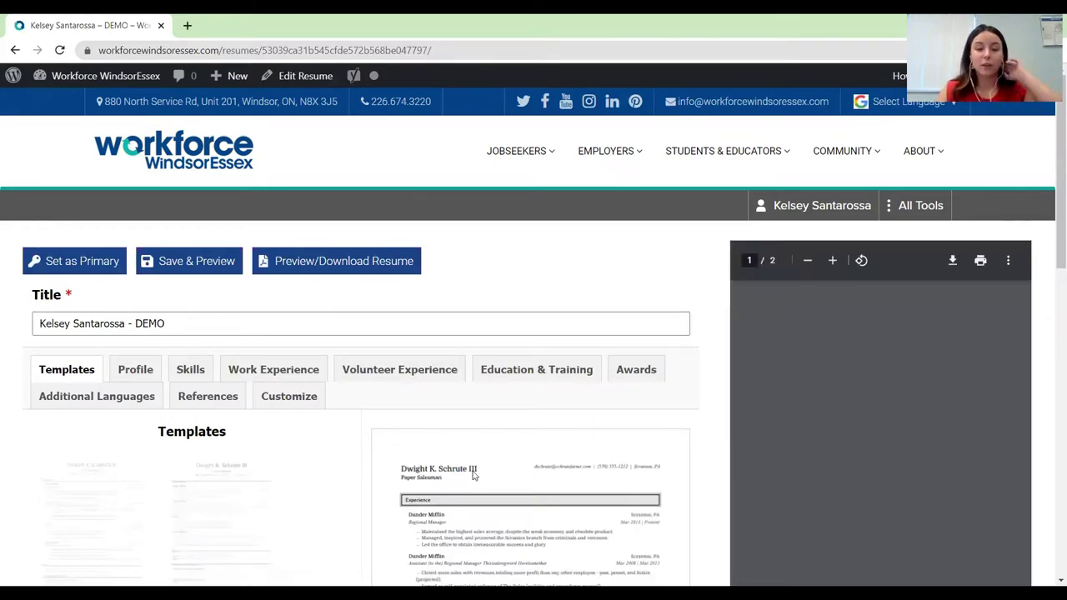
scroll(400, 421, down, 1)
scroll(178, 443, down, 2)
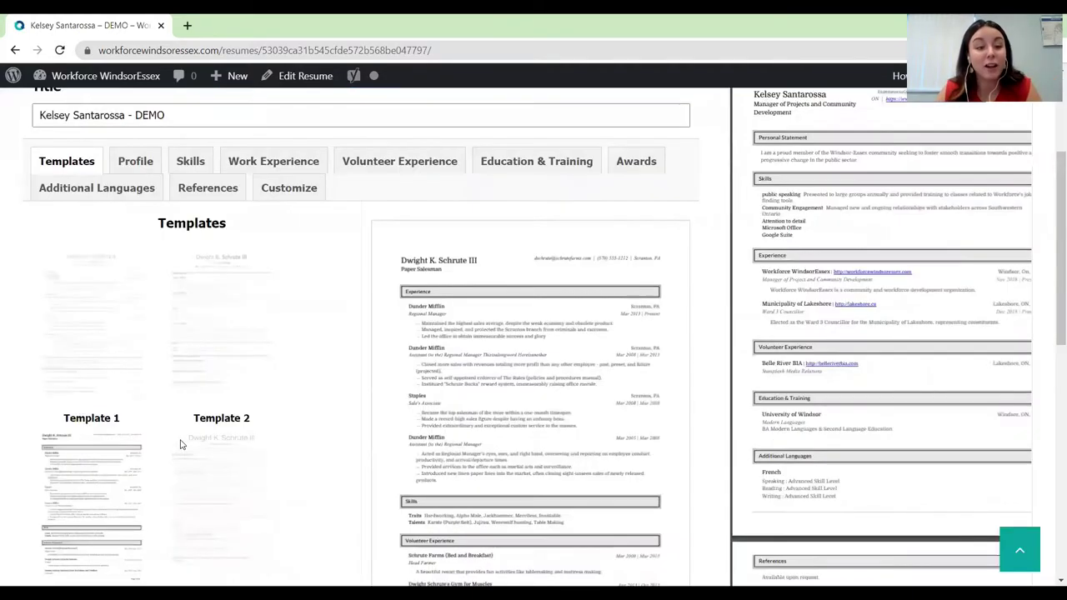
scroll(200, 441, down, 8)
scroll(200, 442, up, 7)
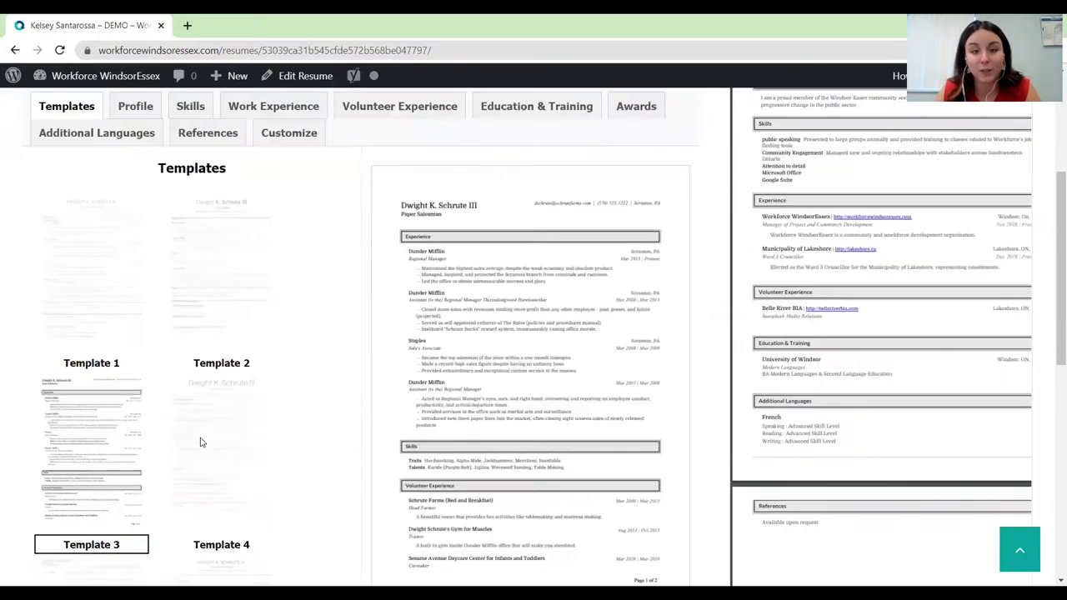
scroll(191, 424, up, 1)
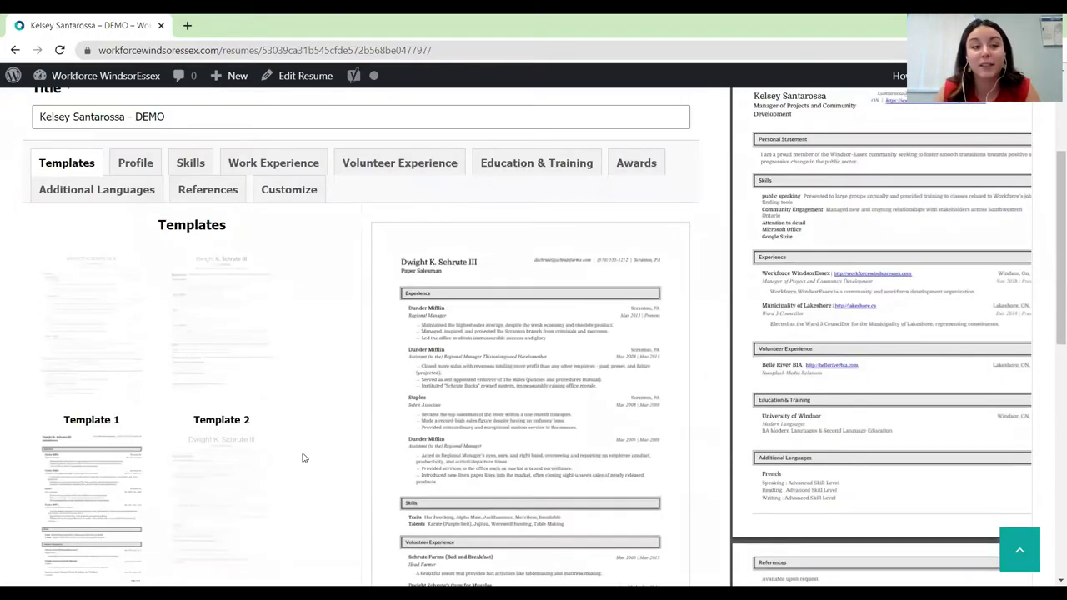
scroll(143, 233, up, 1)
Open the resume's profile details form and scroll through it.
click(150, 236)
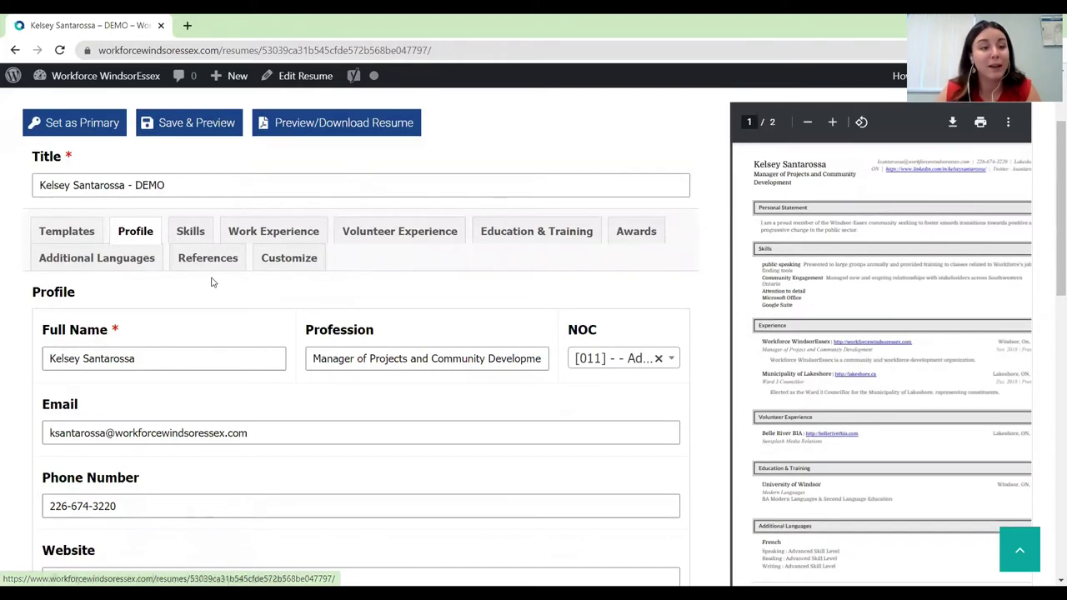
scroll(227, 316, down, 3)
scroll(235, 331, down, 2)
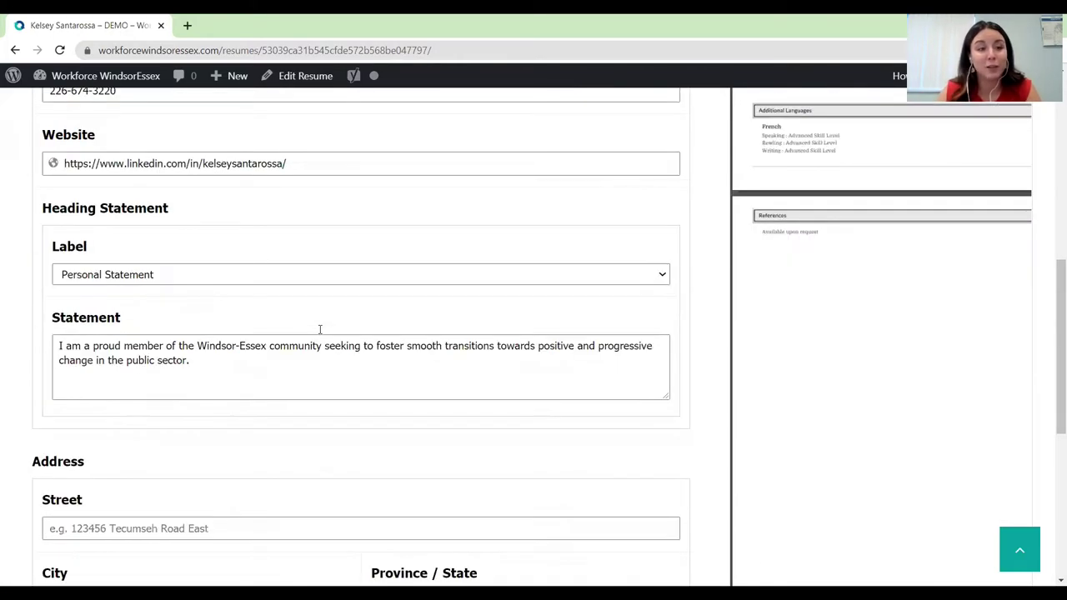
scroll(218, 321, down, 1)
scroll(223, 340, down, 3)
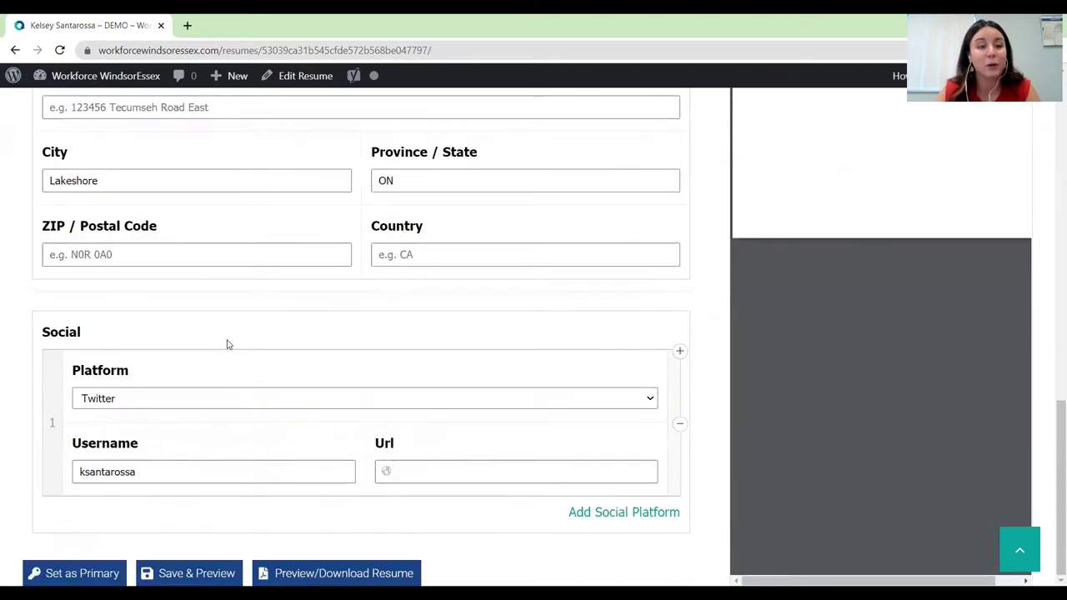
scroll(300, 444, up, 5)
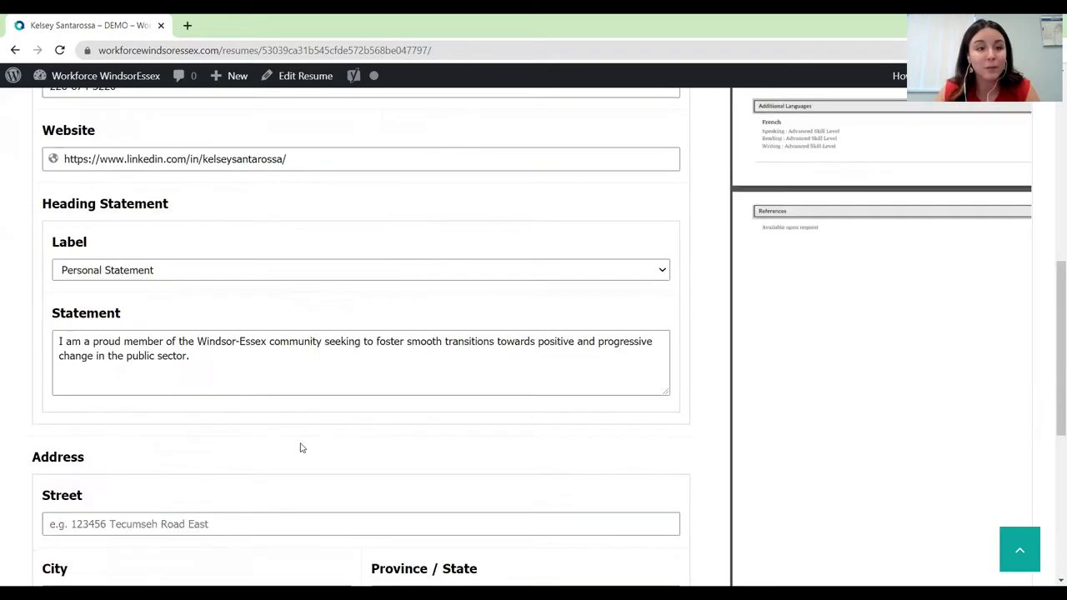
scroll(301, 447, up, 6)
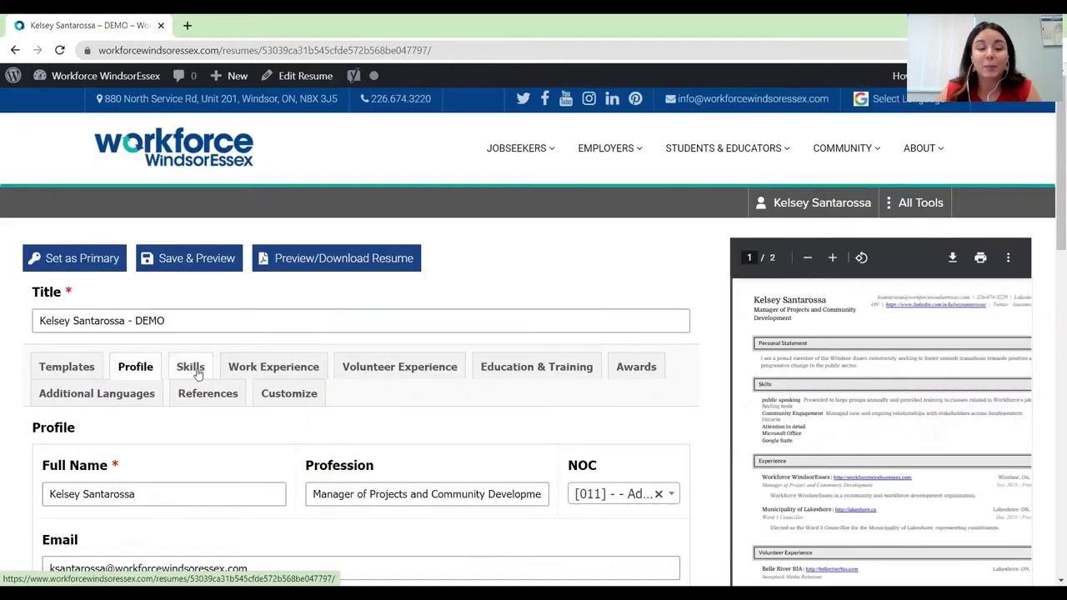
Show the Skills section, listing five skills from public speaking to Google Suite.
click(191, 369)
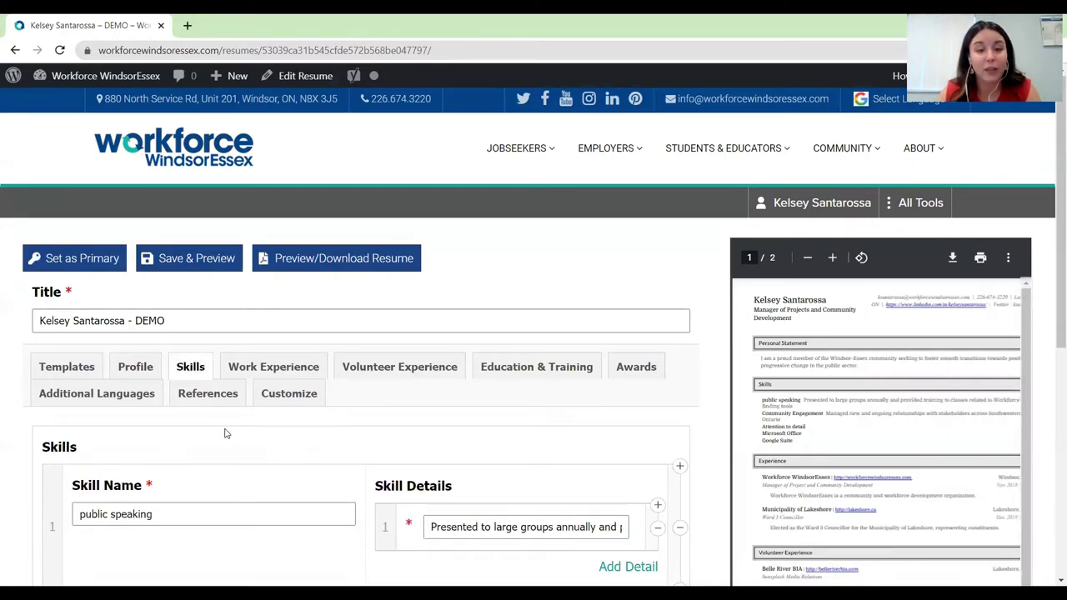
scroll(224, 433, down, 2)
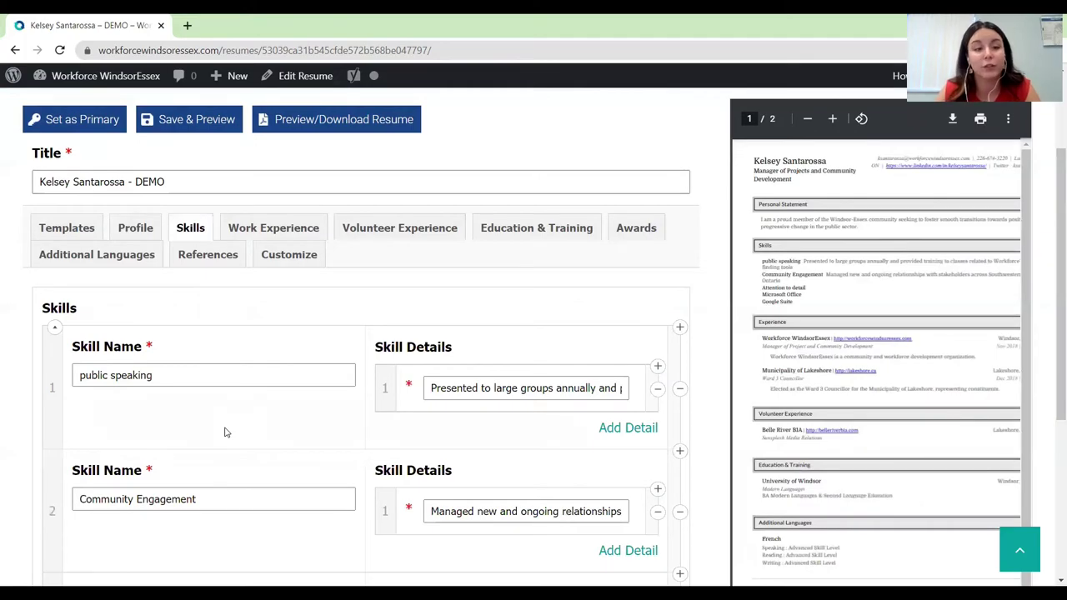
scroll(226, 431, down, 3)
scroll(226, 436, down, 1)
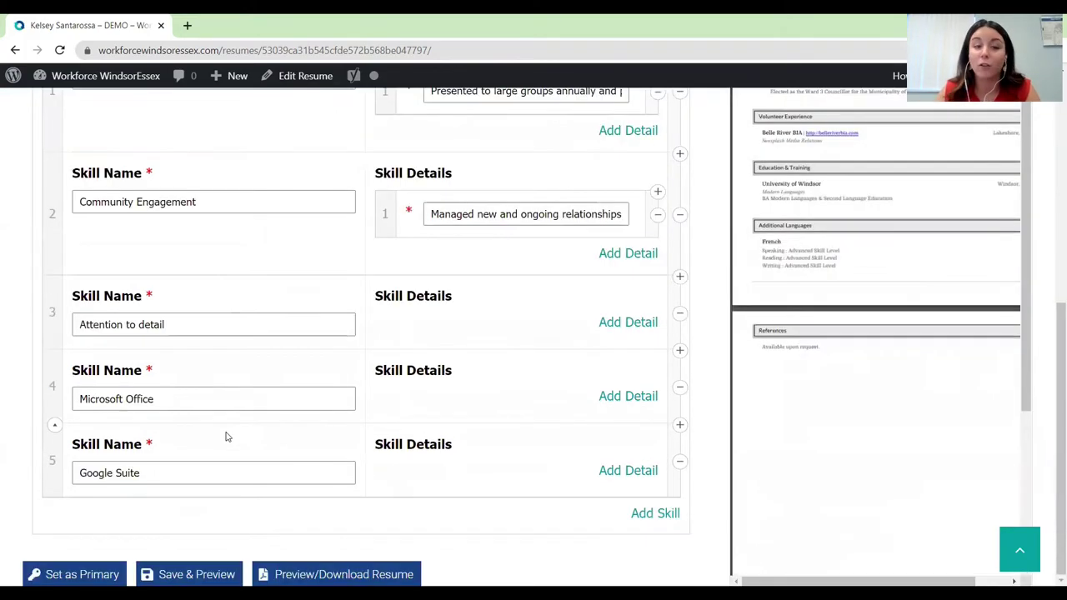
scroll(274, 185, up, 3)
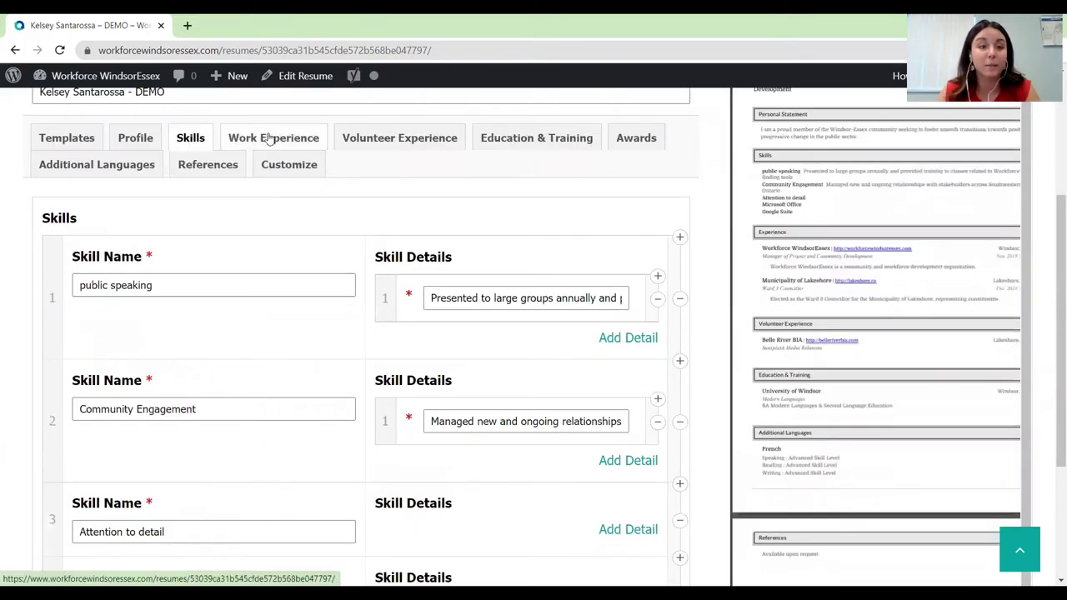
Open the Work Experience section and scroll down to the third entry.
click(264, 141)
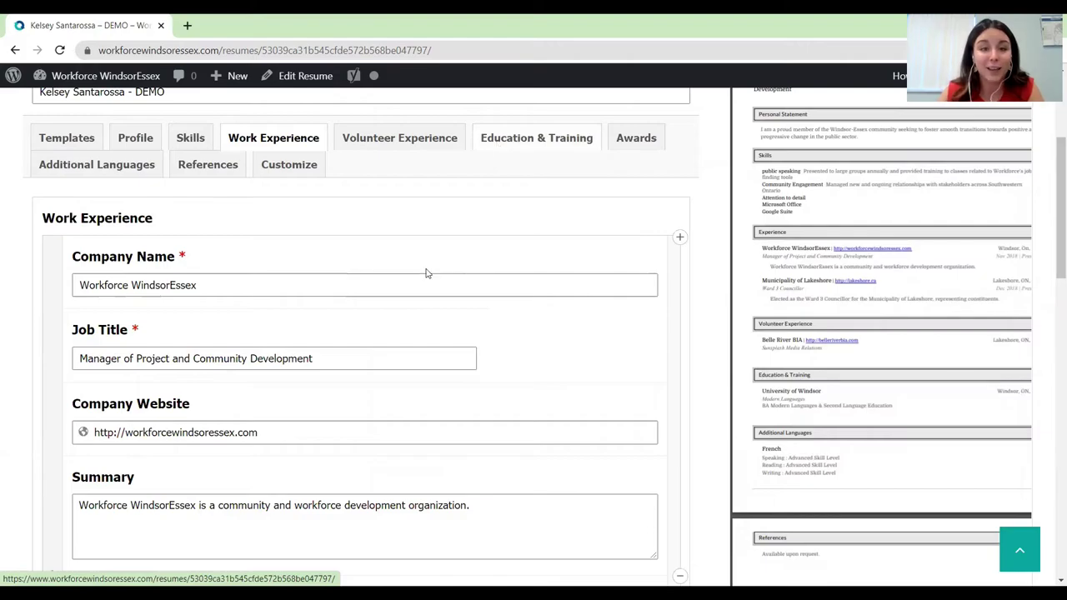
scroll(421, 297, down, 4)
scroll(421, 294, down, 10)
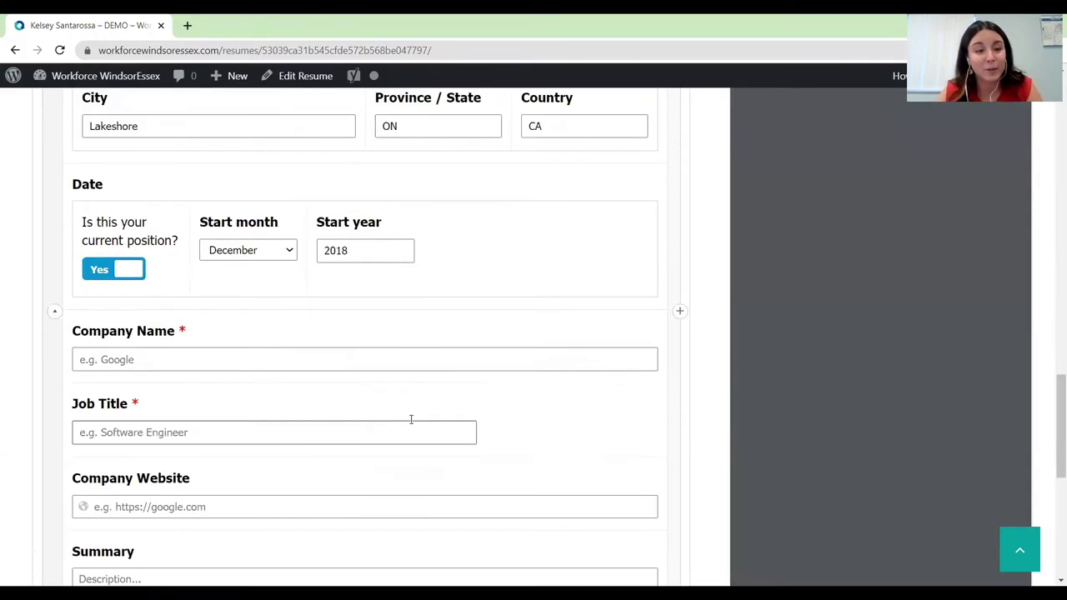
scroll(159, 202, down, 2)
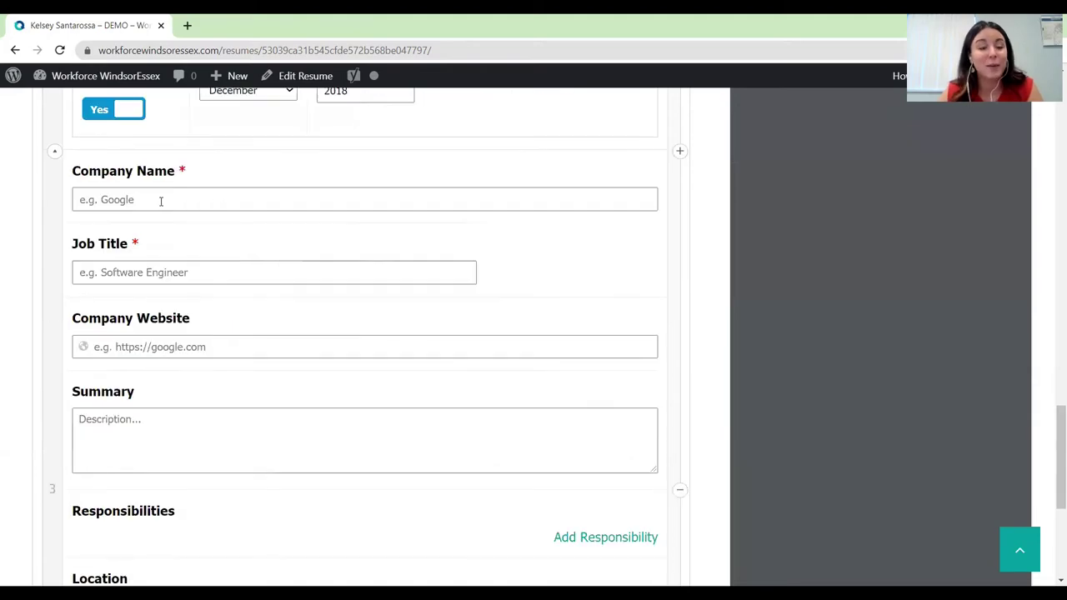
Delete the empty third work experience entry and confirm the removal.
click(147, 268)
scroll(252, 435, down, 3)
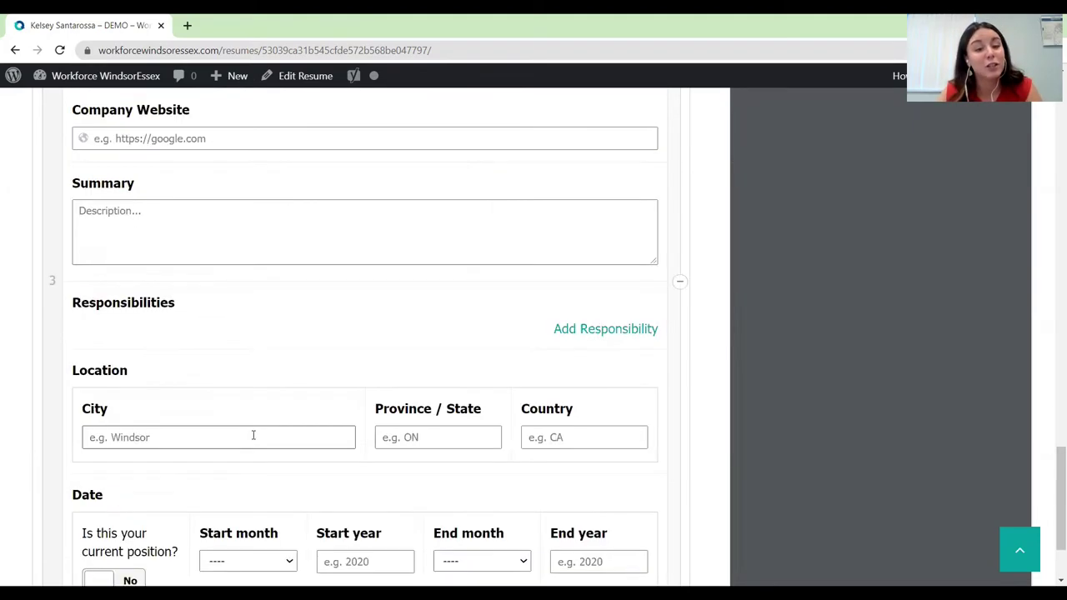
scroll(253, 438, down, 2)
scroll(252, 440, up, 3)
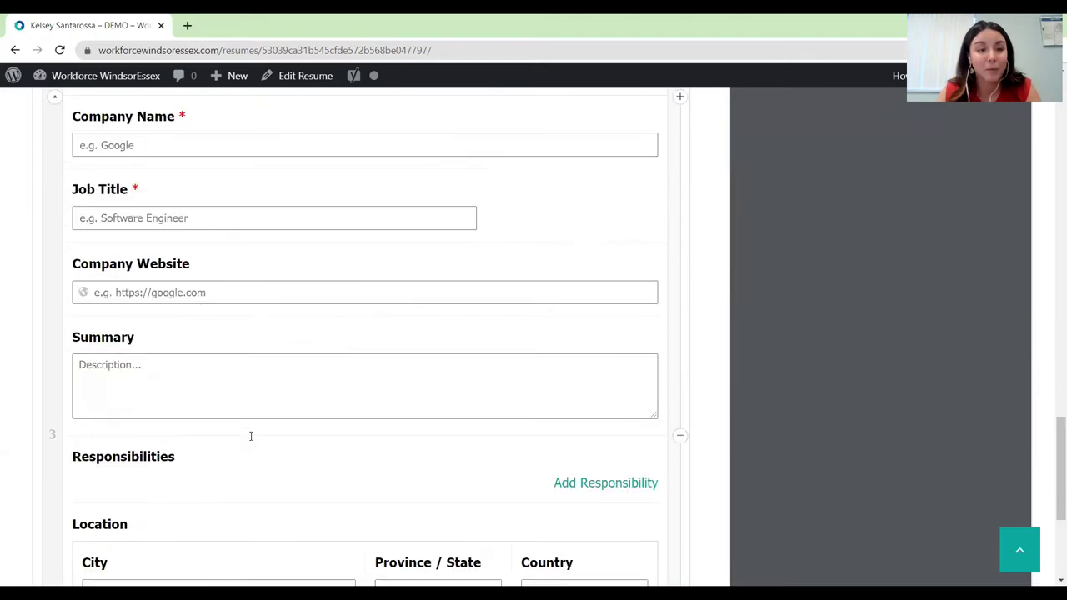
scroll(219, 291, up, 1)
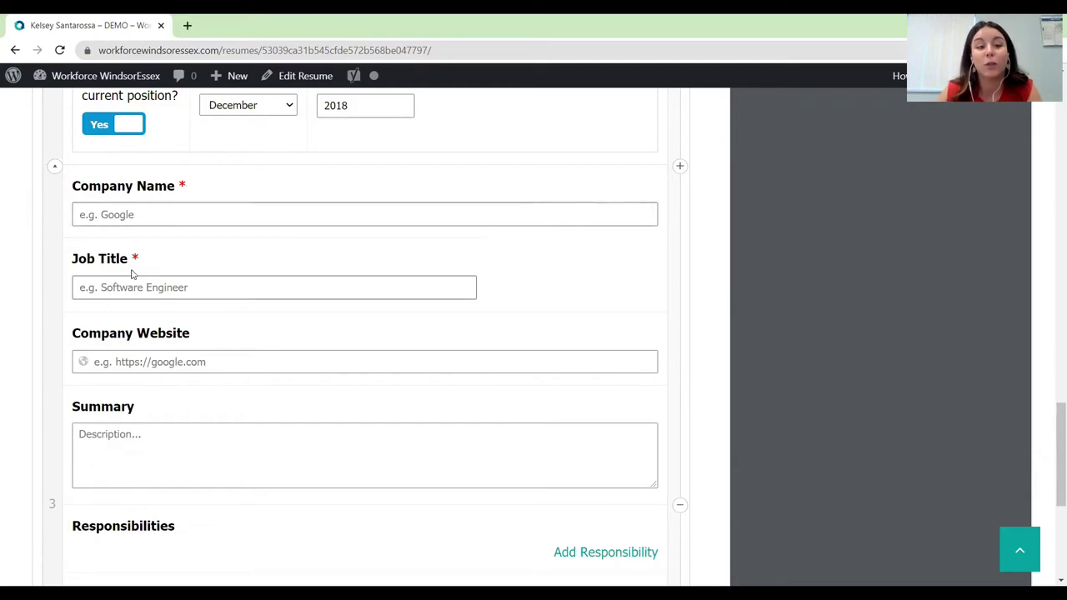
scroll(748, 481, down, 1)
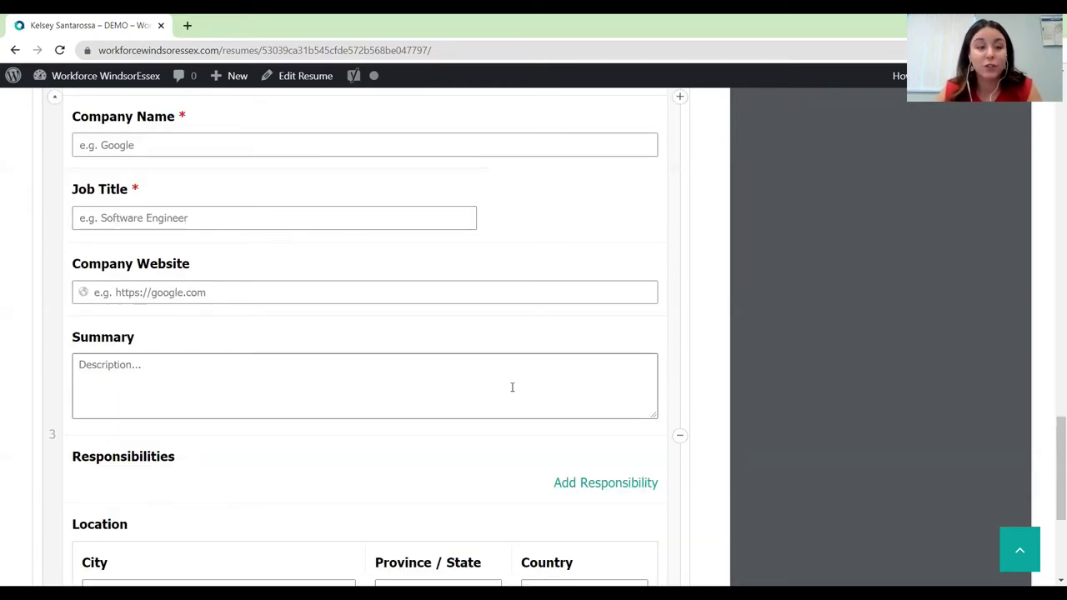
scroll(248, 268, up, 1)
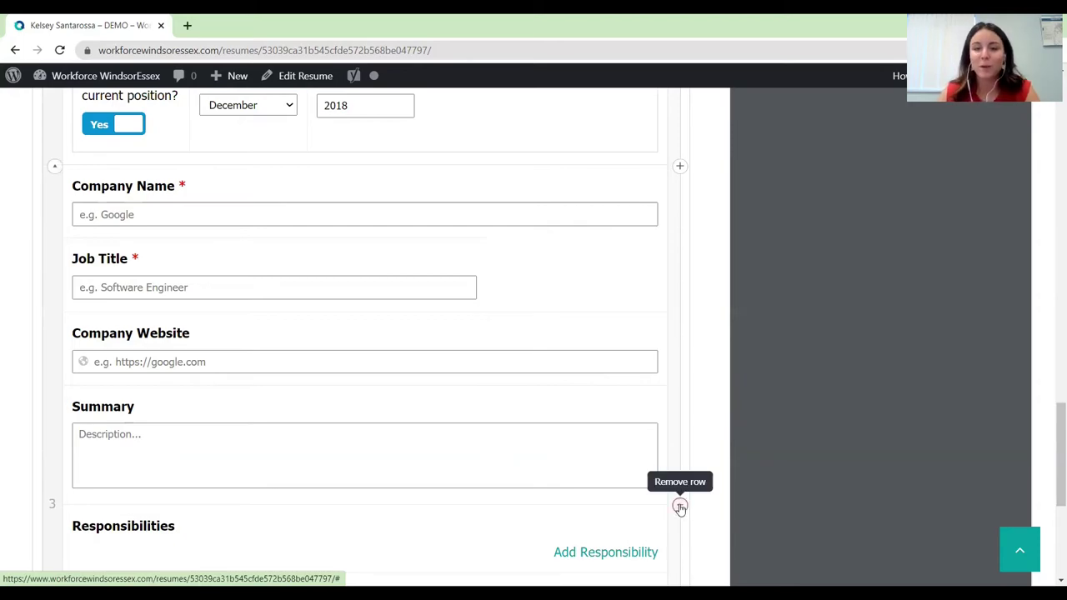
click(680, 507)
click(695, 481)
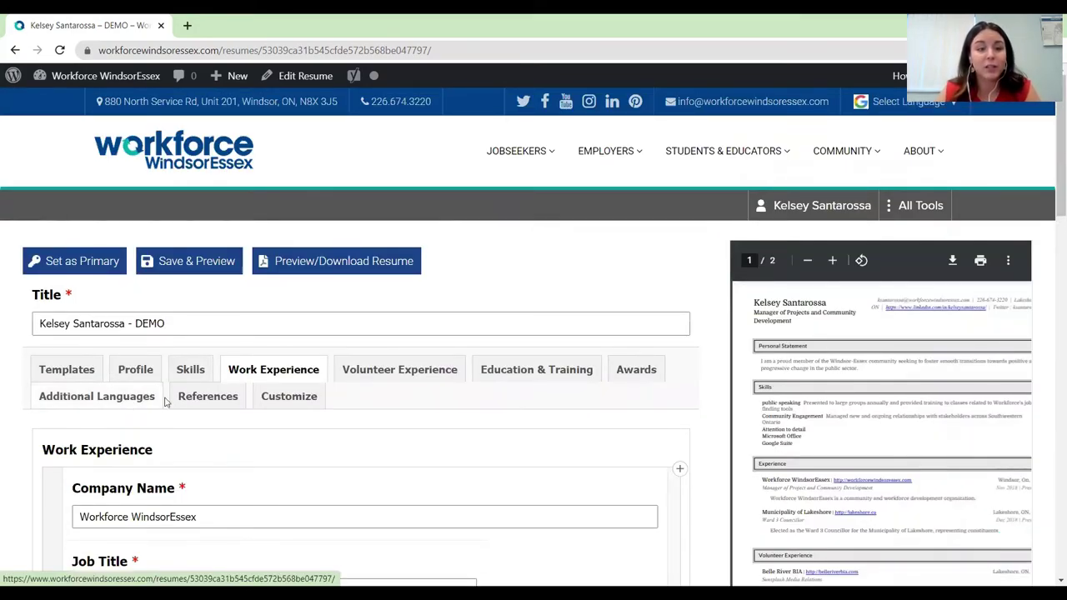
Open the Customize settings and look at the Section Spacing choices without changing them.
click(272, 405)
scroll(275, 216, down, 2)
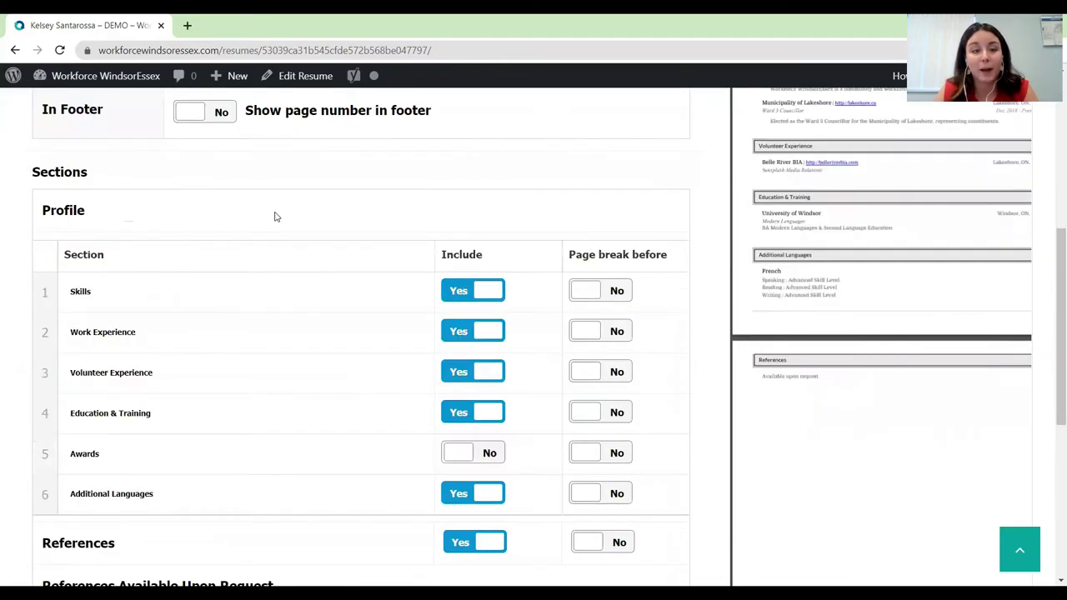
scroll(495, 250, up, 1)
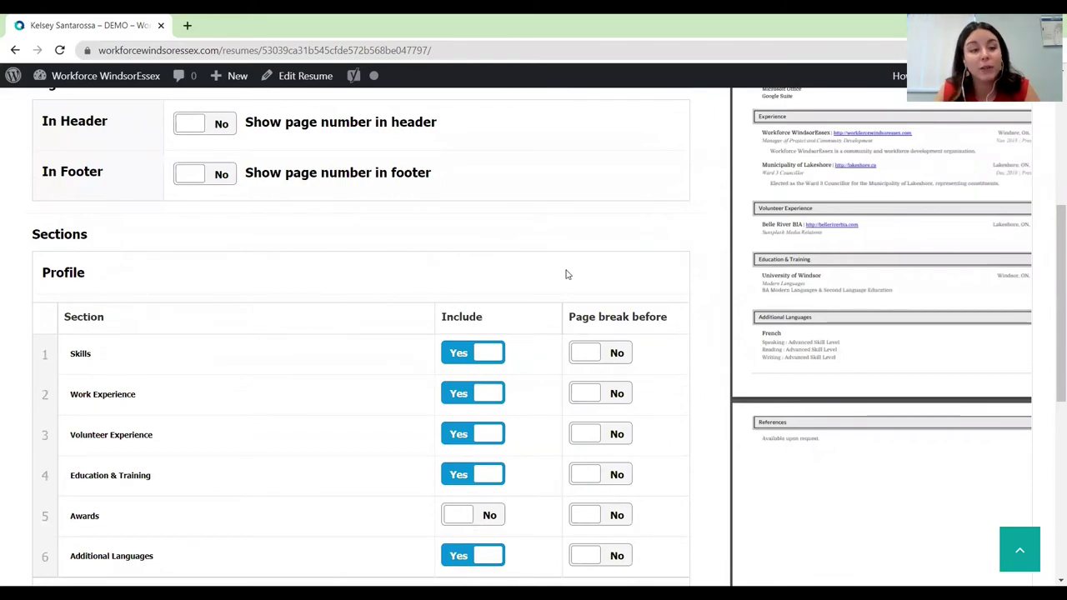
scroll(522, 326, down, 1)
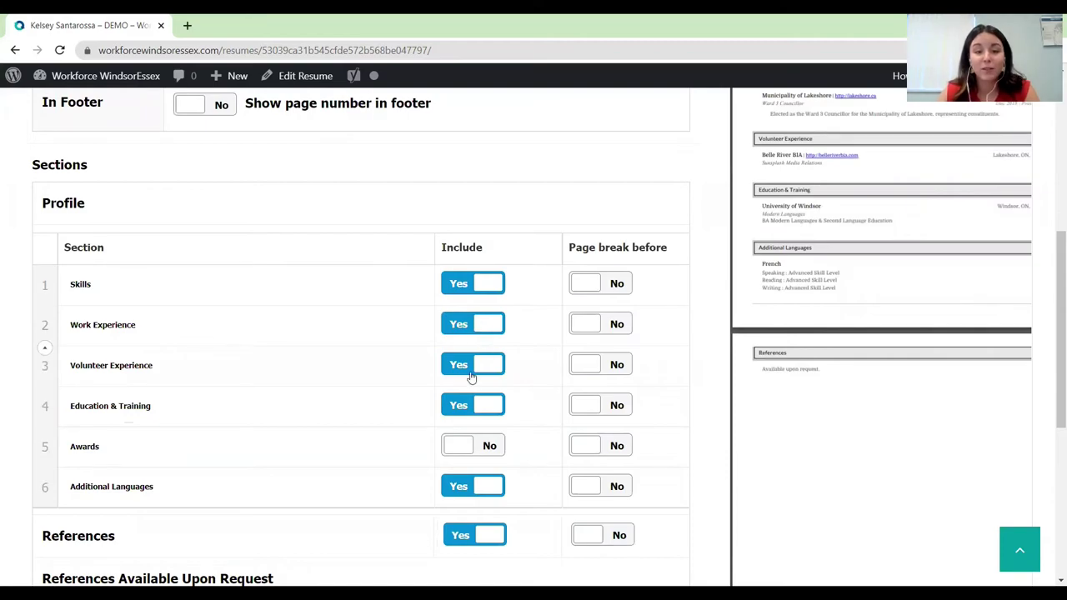
scroll(469, 376, down, 3)
scroll(626, 374, down, 1)
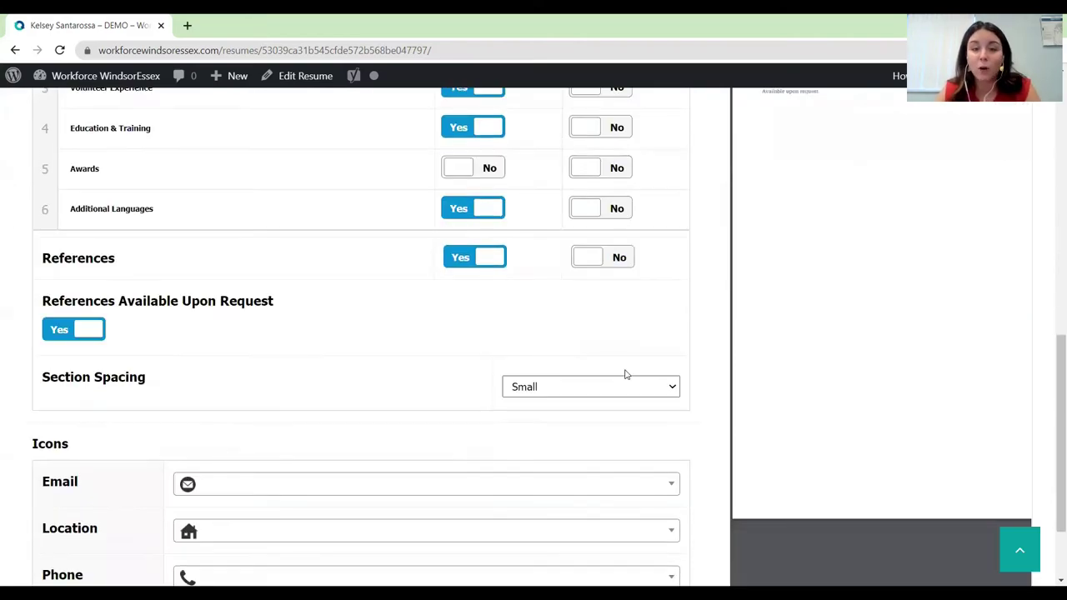
click(598, 393)
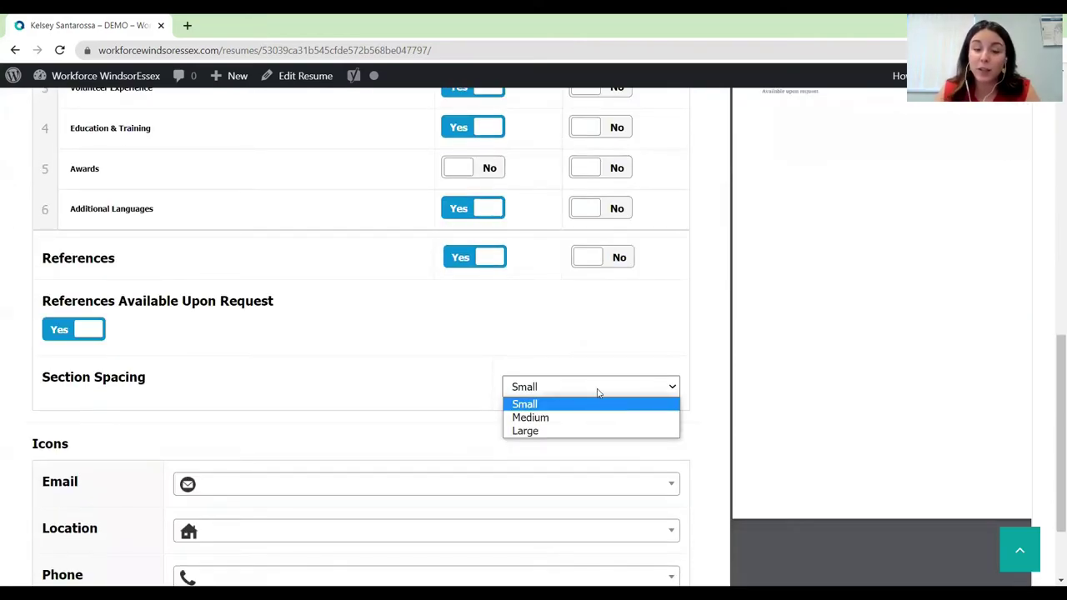
click(351, 313)
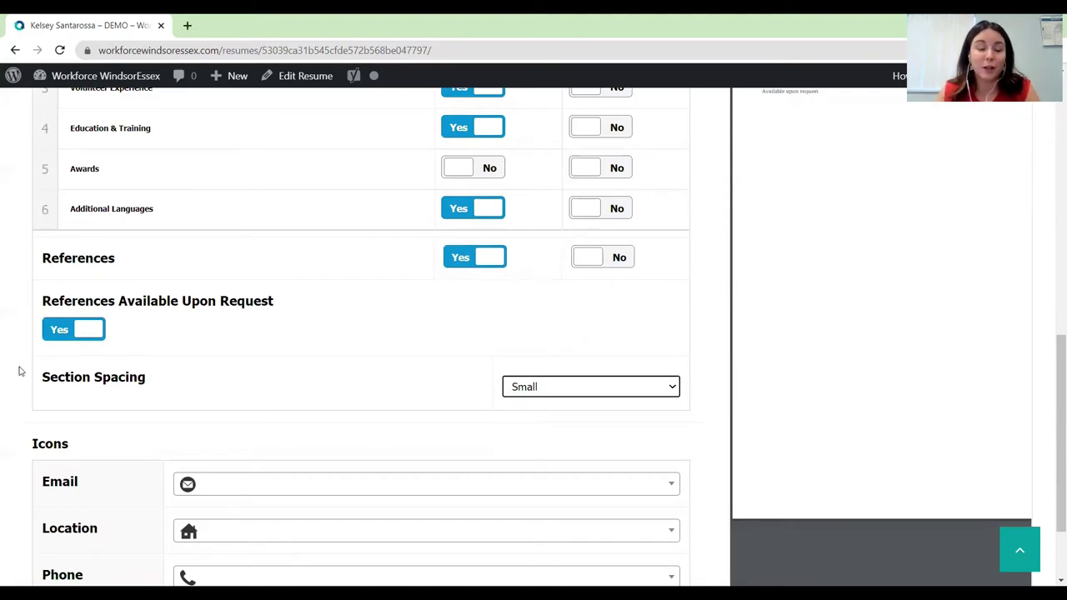
scroll(76, 418, down, 1)
scroll(83, 413, down, 1)
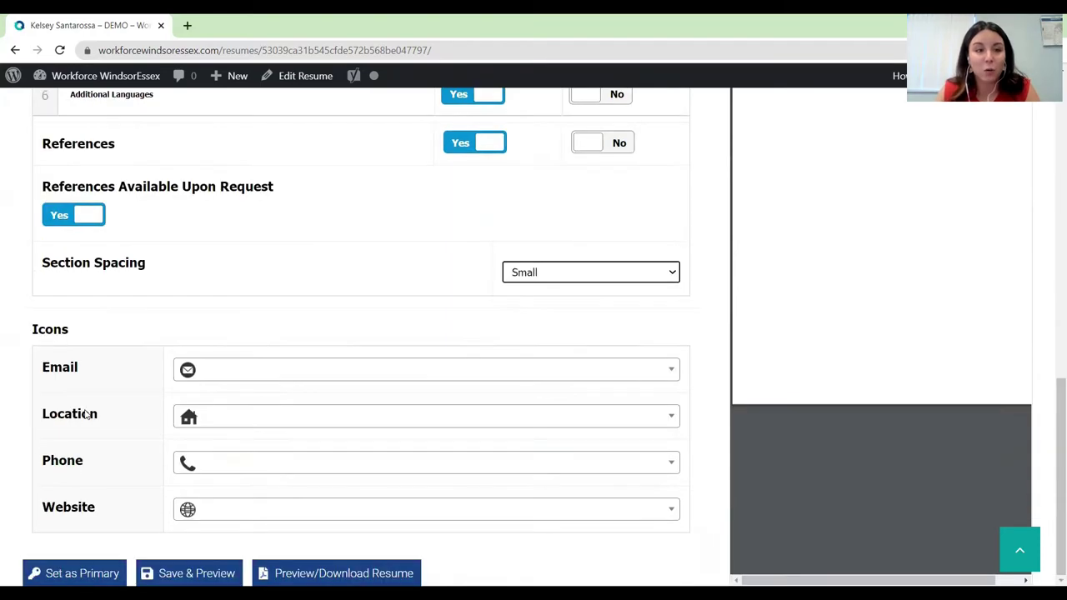
scroll(83, 415, up, 3)
scroll(854, 321, up, 3)
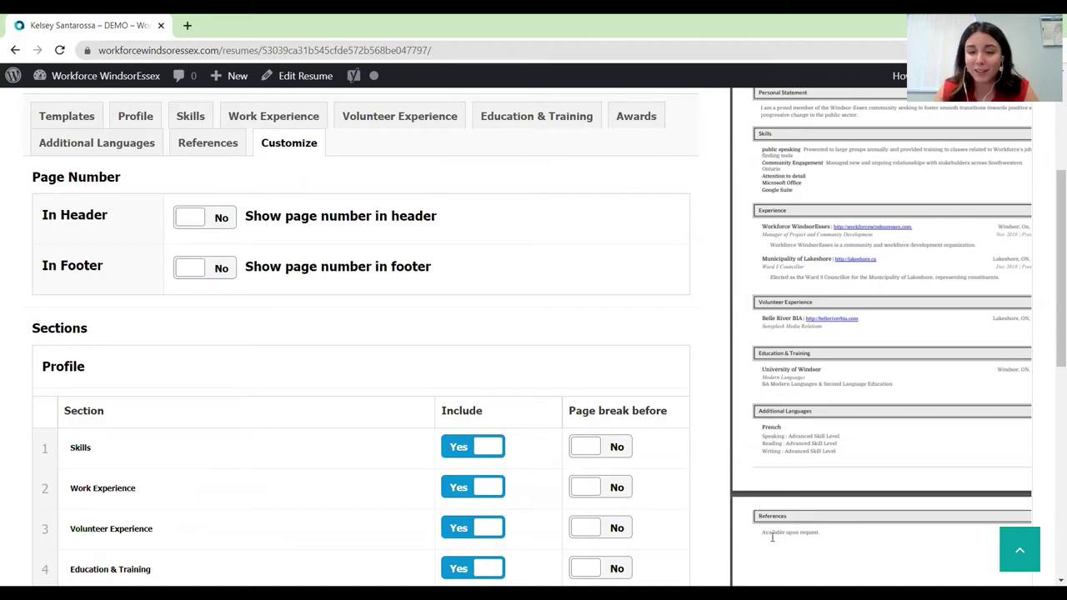
Change Section Spacing from Small to Medium.
scroll(641, 478, down, 2)
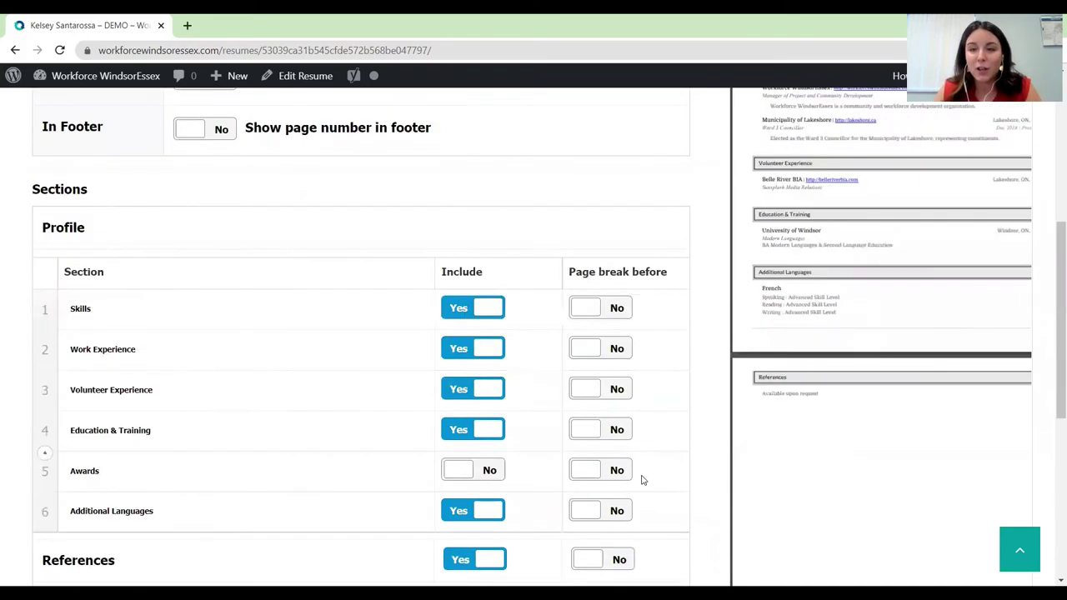
scroll(643, 455, down, 1)
scroll(831, 330, down, 1)
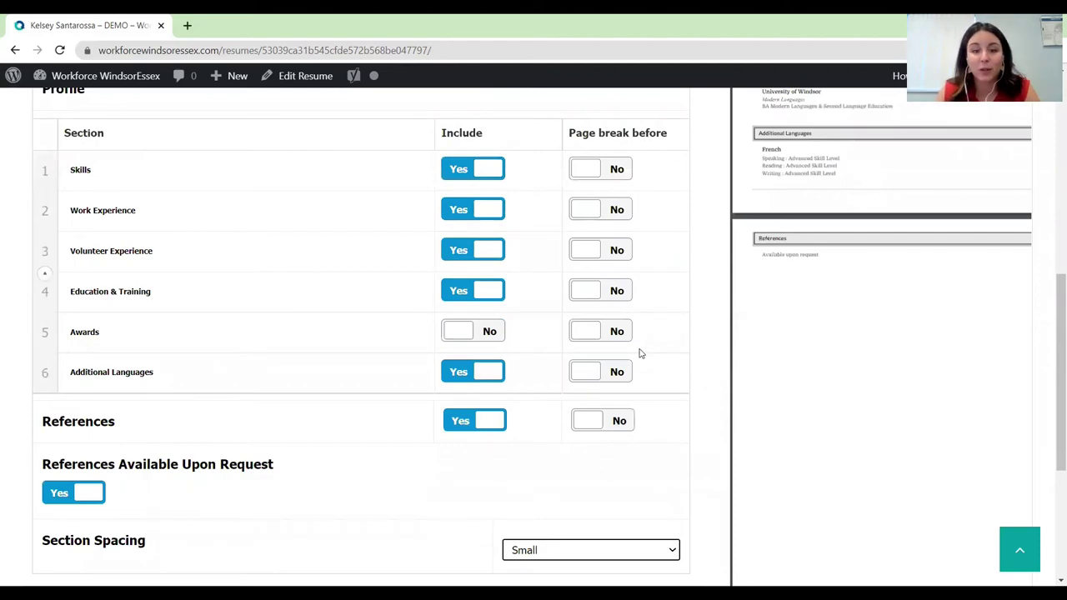
scroll(618, 477, down, 2)
scroll(603, 358, down, 1)
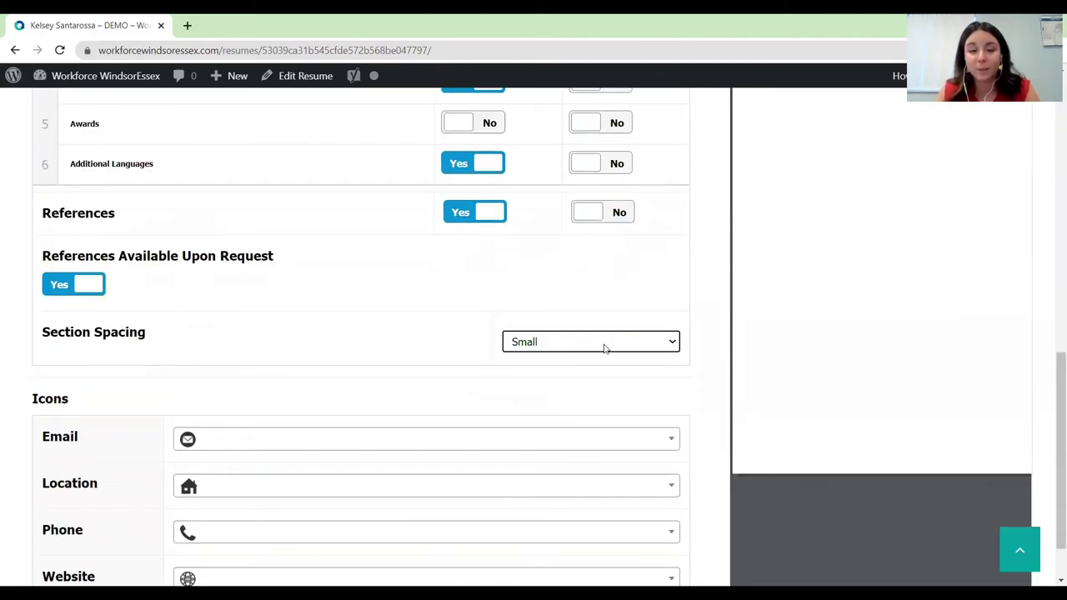
key(Down)
scroll(584, 389, down, 1)
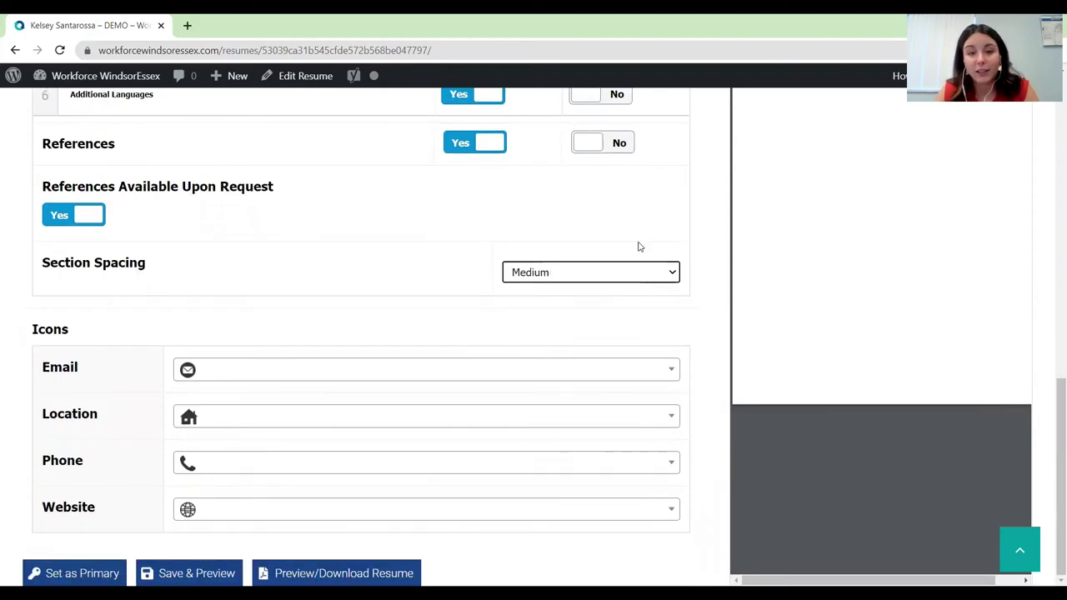
Save the DEMO resume and scroll through its two-page PDF preview.
click(200, 572)
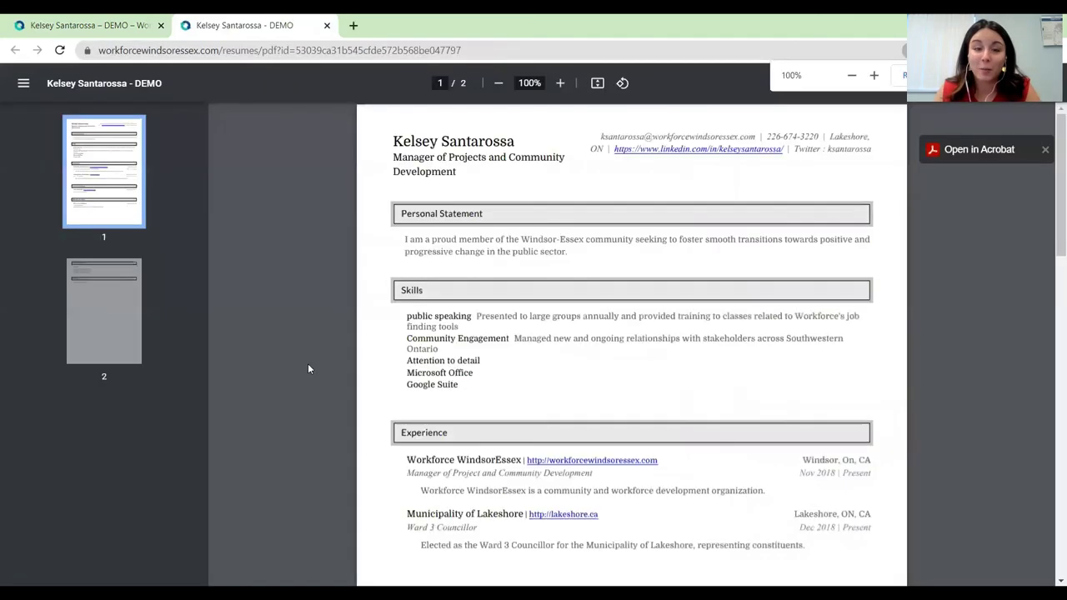
scroll(682, 333, down, 5)
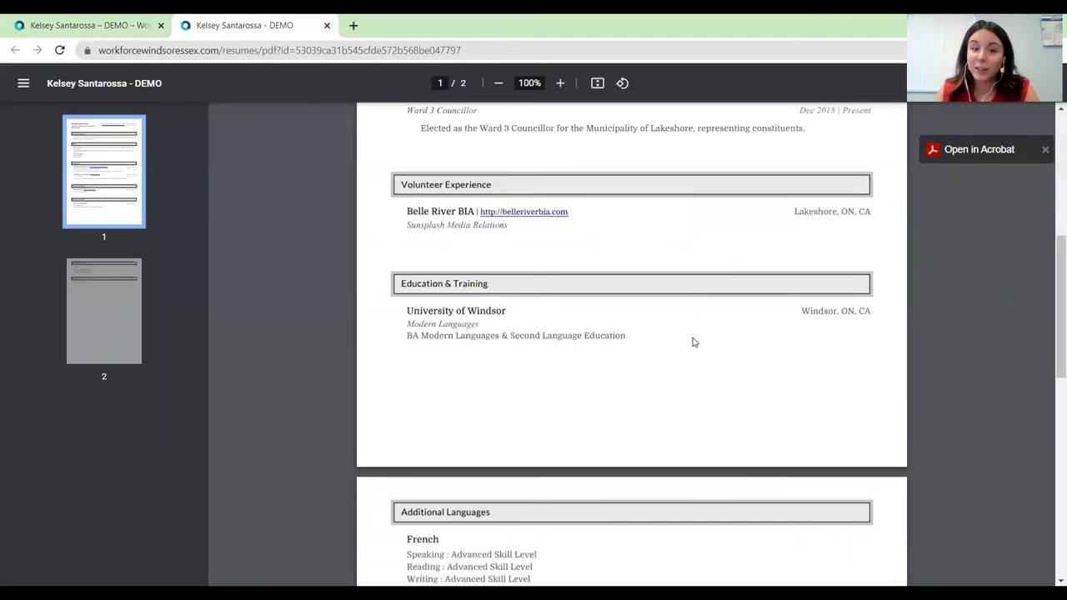
scroll(694, 342, down, 4)
scroll(695, 352, up, 4)
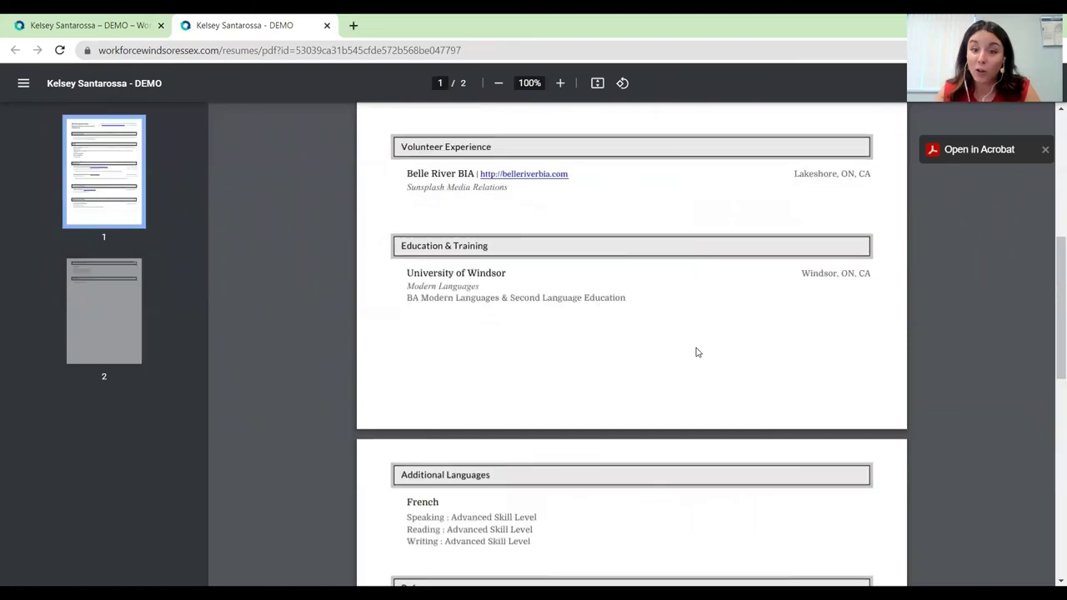
scroll(691, 355, up, 8)
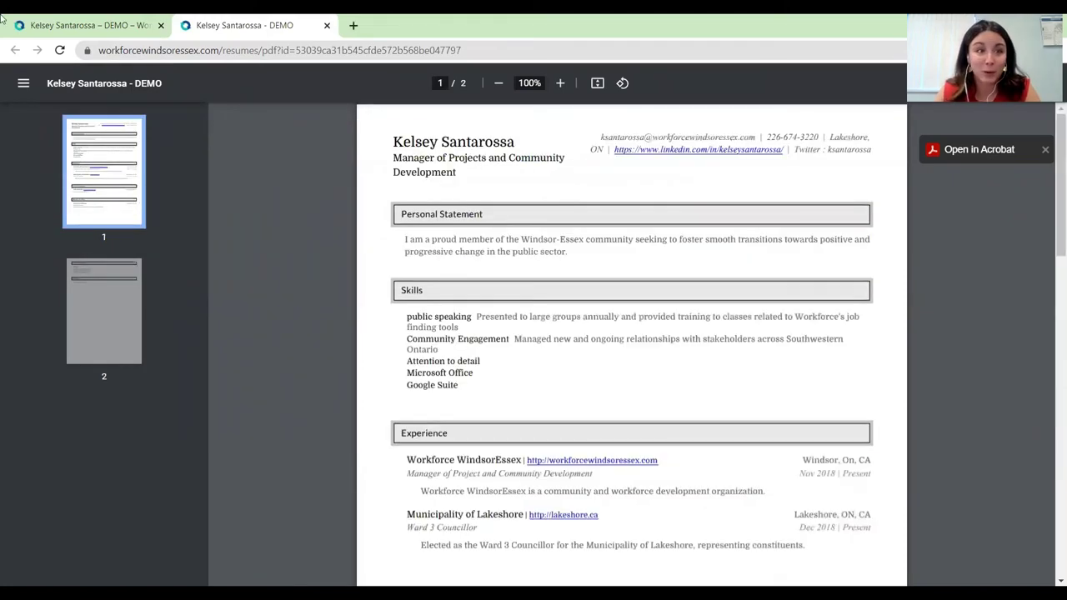
Return to the Resume Builder tab showing the saved DEMO resume.
click(105, 21)
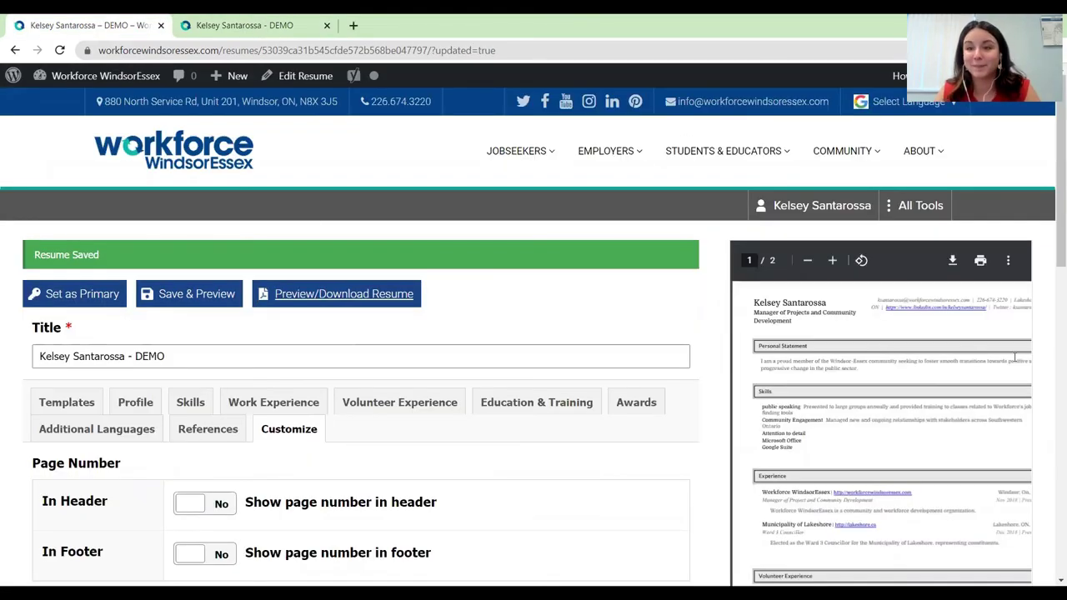